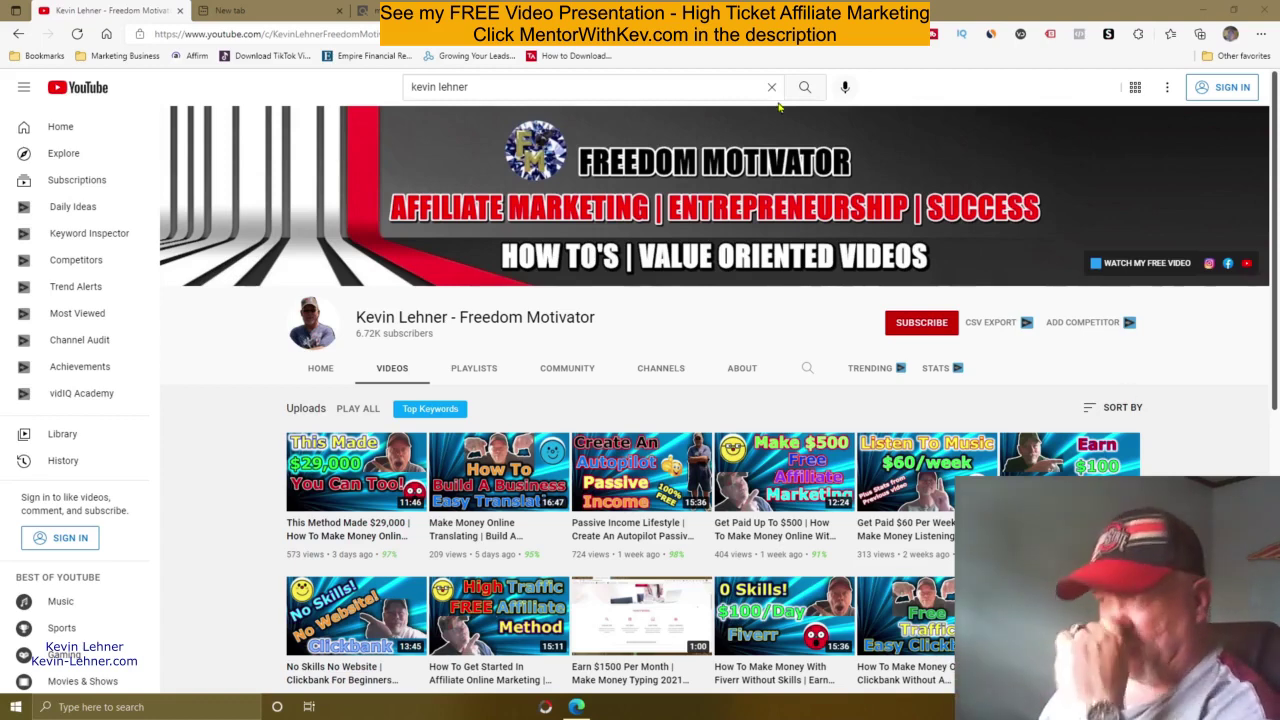
- Switch to the ClickBank marketplace and look through its product results for crypto
left_click(370, 10)
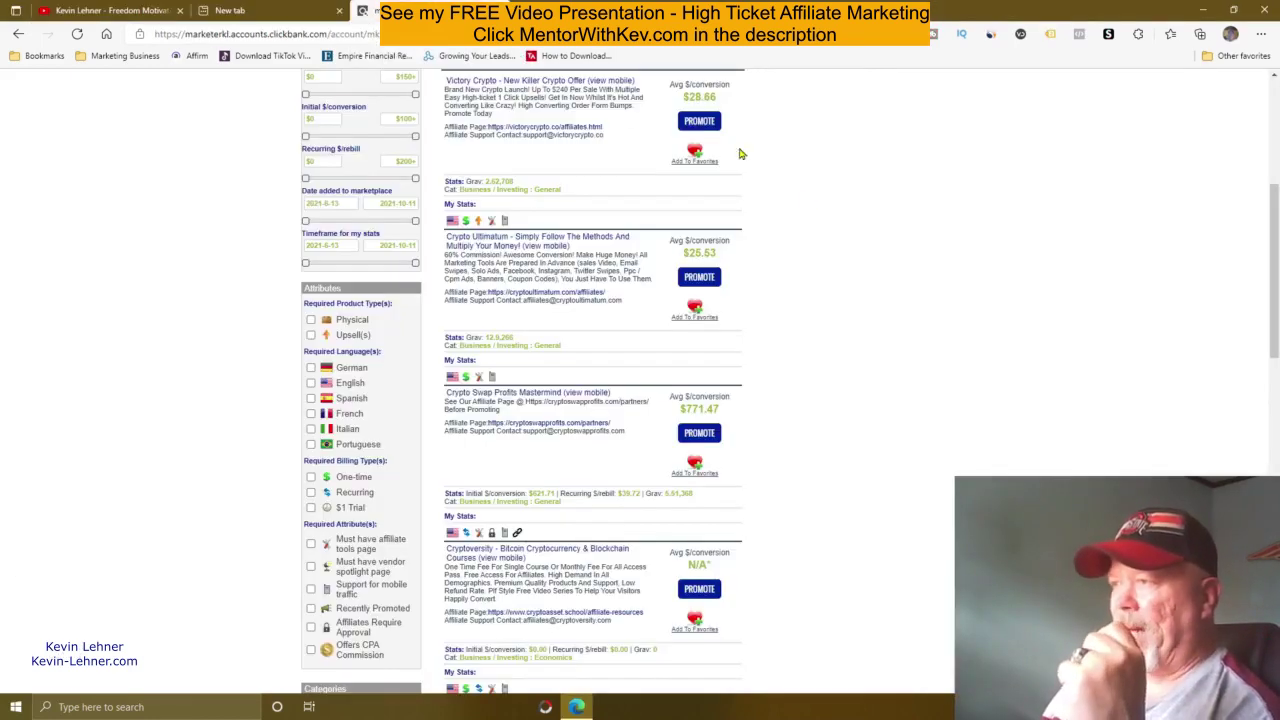
scroll(1095, 255, "up", 10)
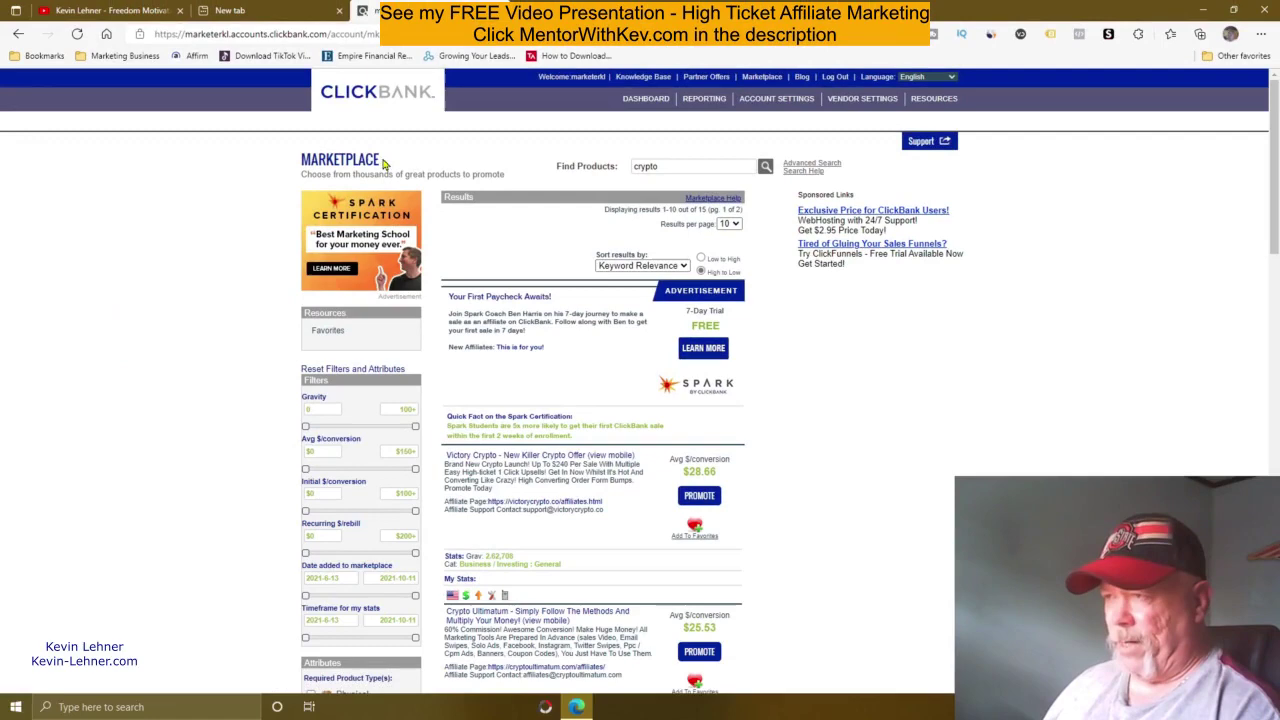
left_click_drag(384, 164, 301, 160)
left_click(990, 368)
scroll(987, 365, "down", 10)
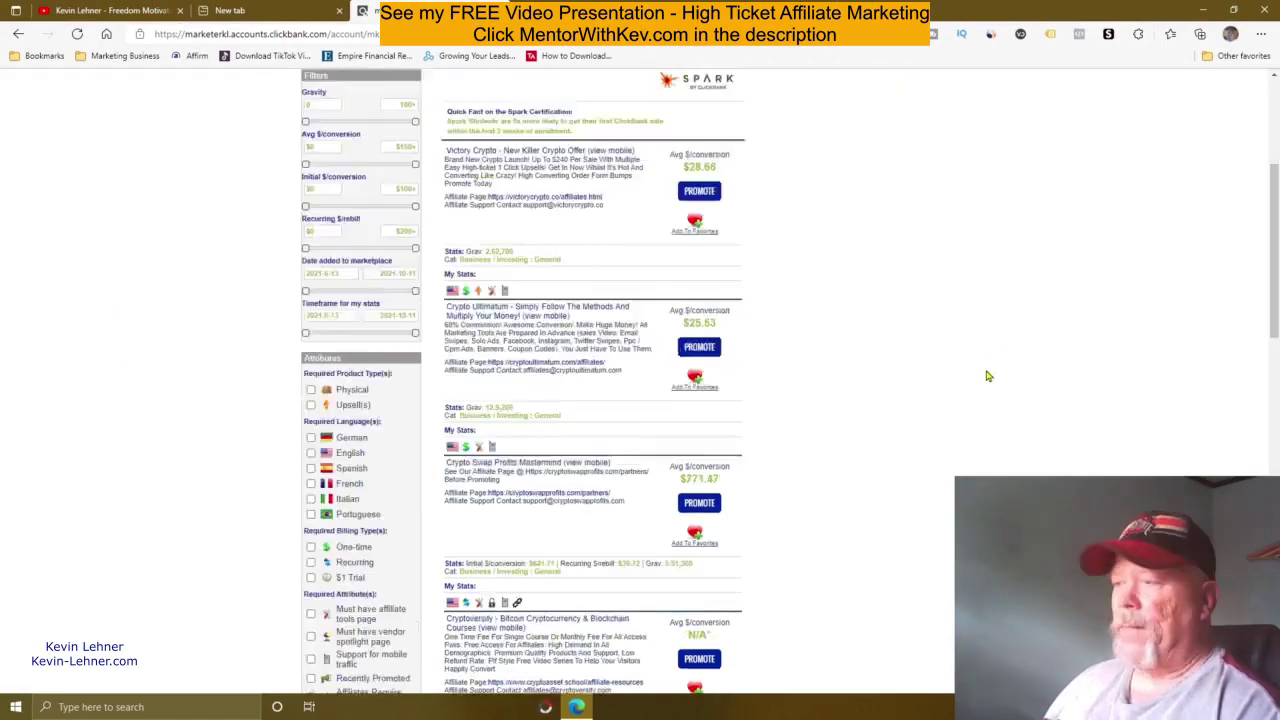
scroll(987, 363, "down", 1)
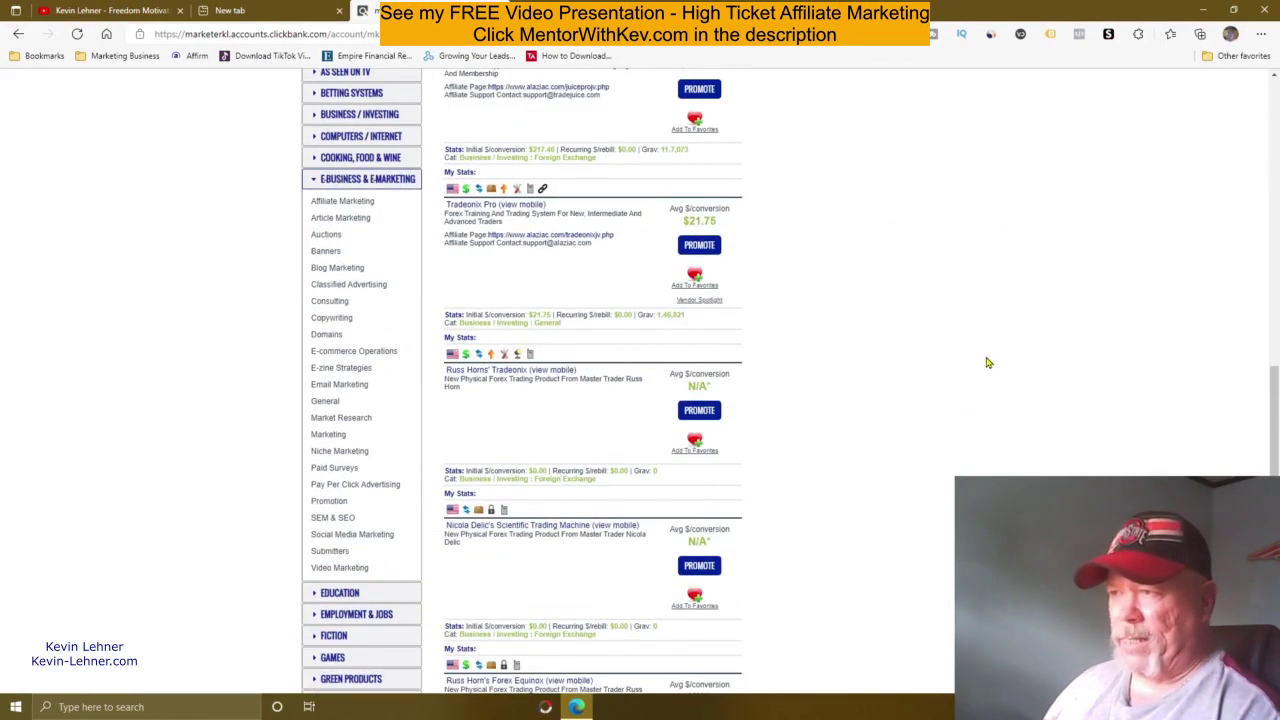
- Examine the marketplace's product category list from Arts & Entertainment through Travel
scroll(337, 303, "up", 2)
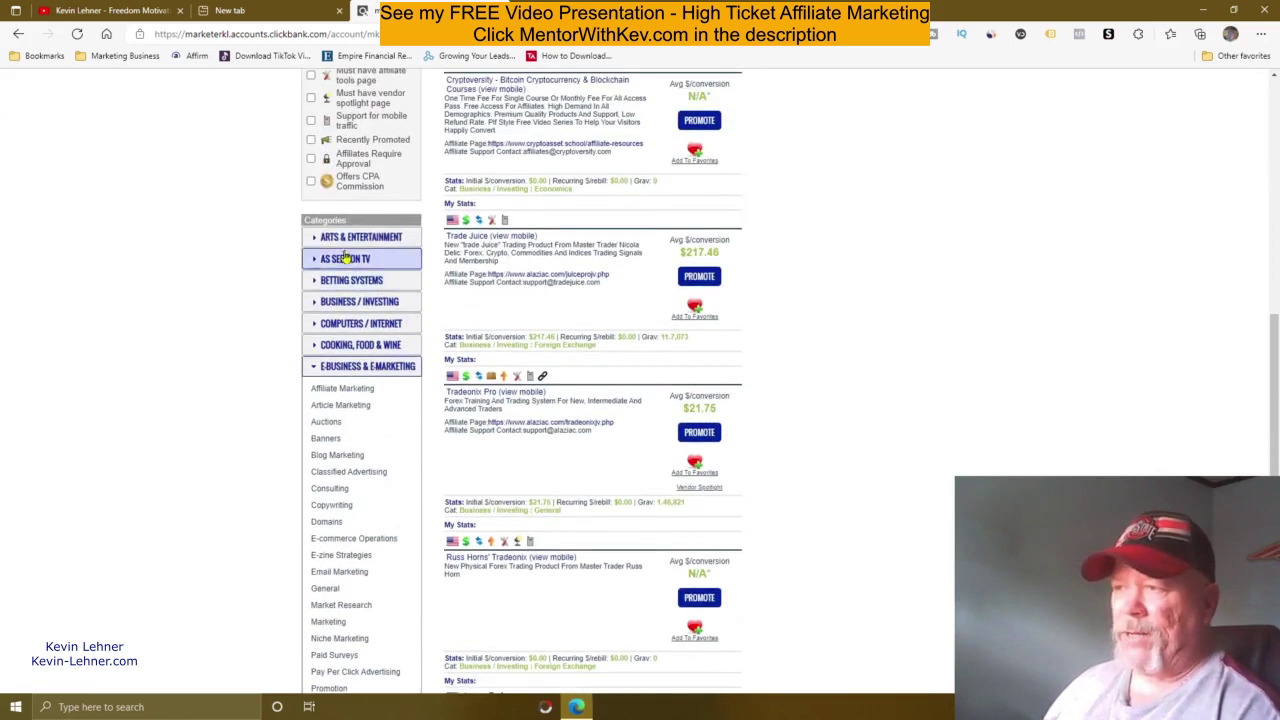
scroll(337, 366, "down", 1)
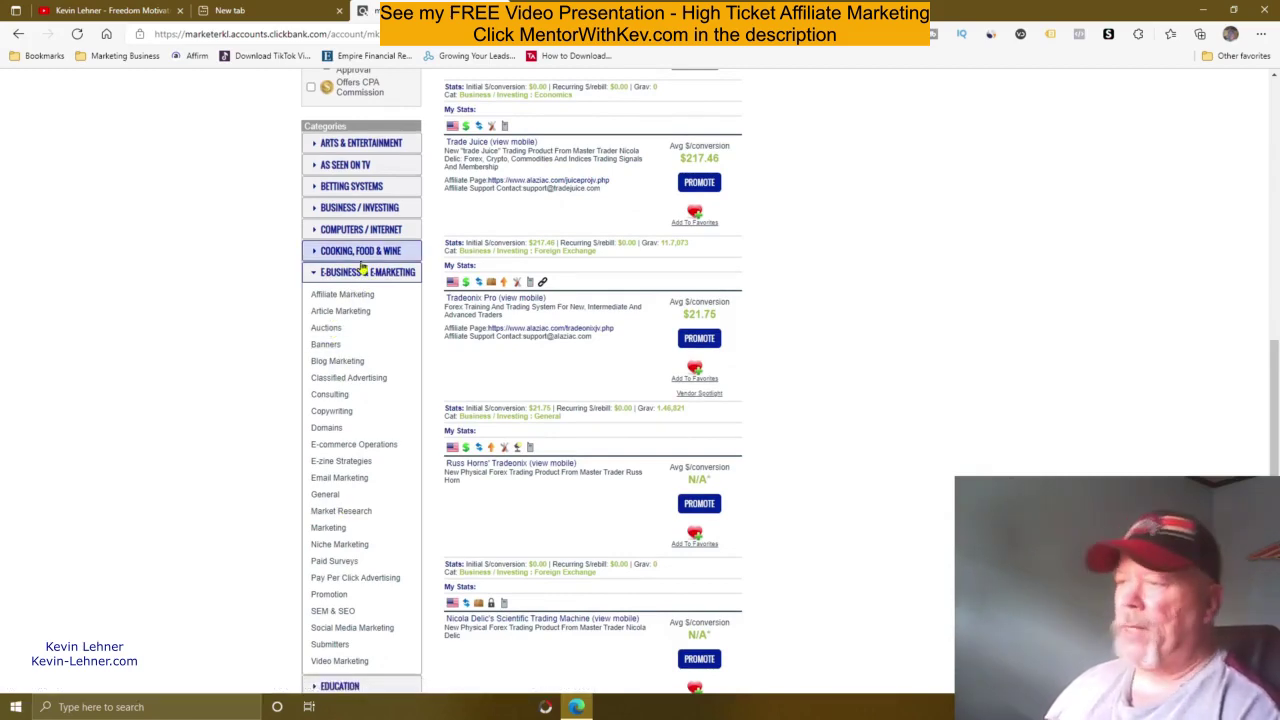
scroll(358, 285, "down", 4)
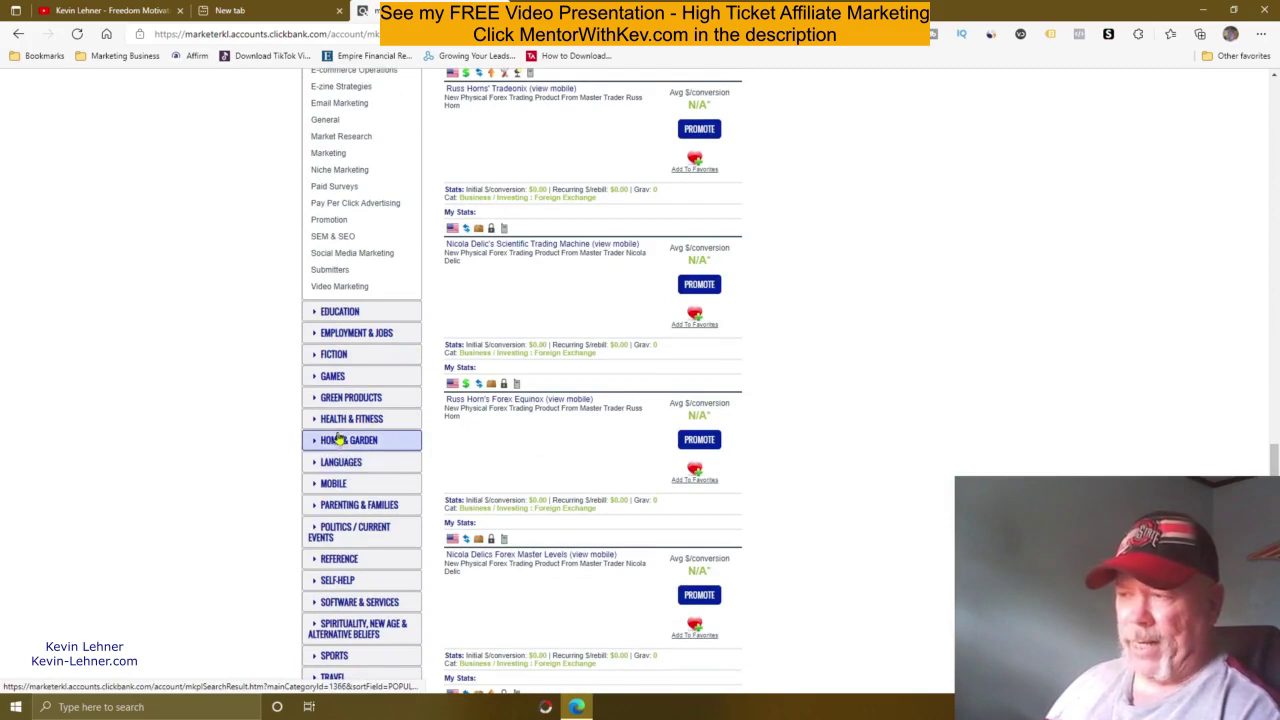
scroll(332, 495, "down", 3)
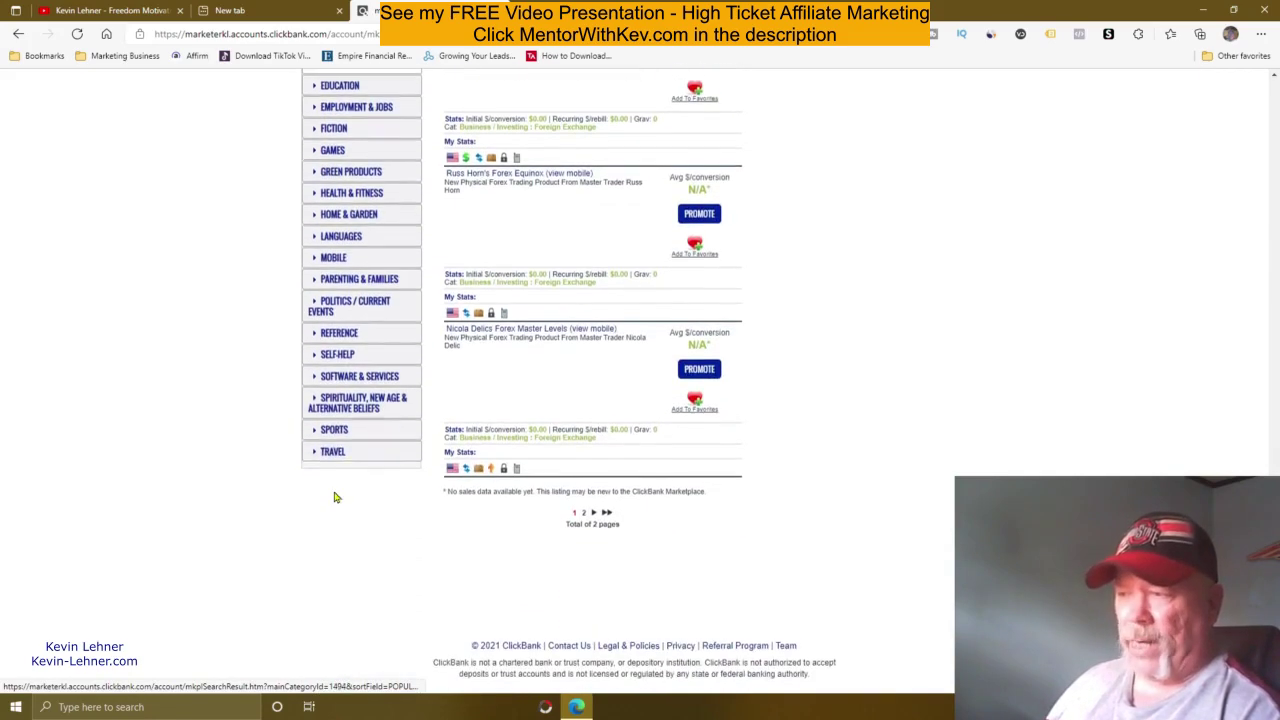
scroll(363, 428, "up", 6)
scroll(363, 428, "up", 2)
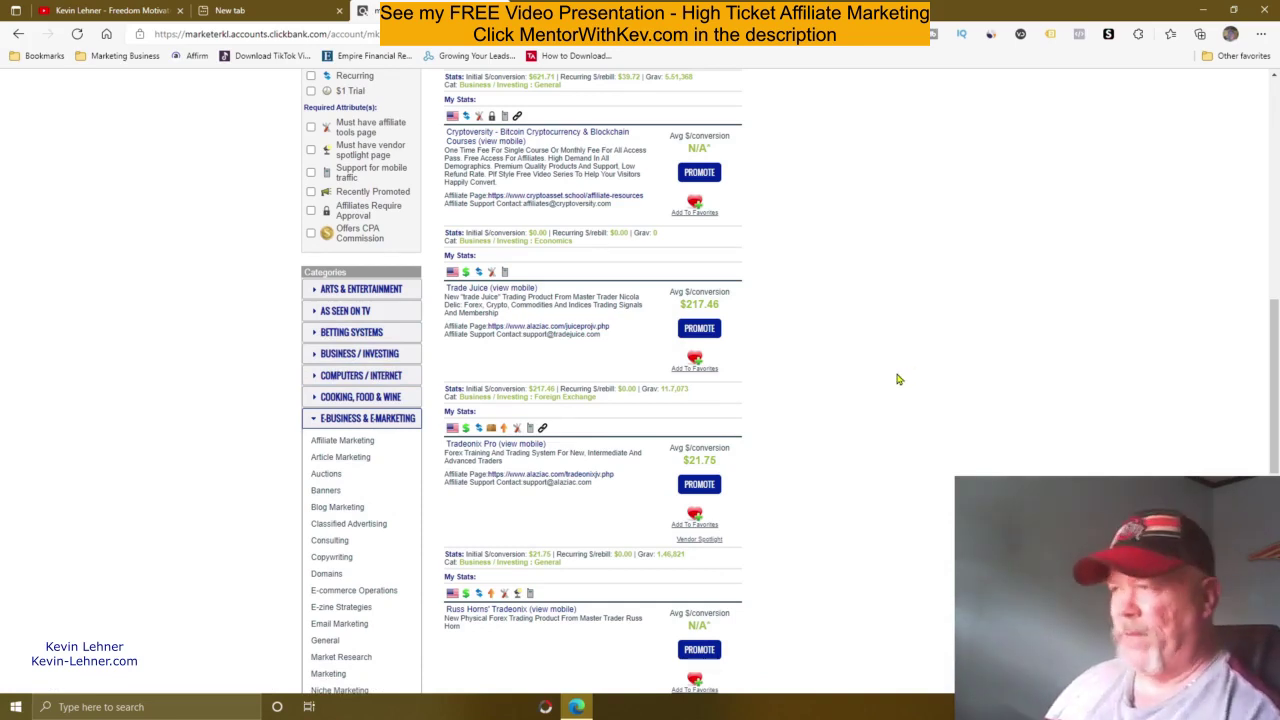
- Review the crypto offers again and check the average earnings per conversion of the Crypto Ultimatum listing
scroll(907, 380, "up", 15)
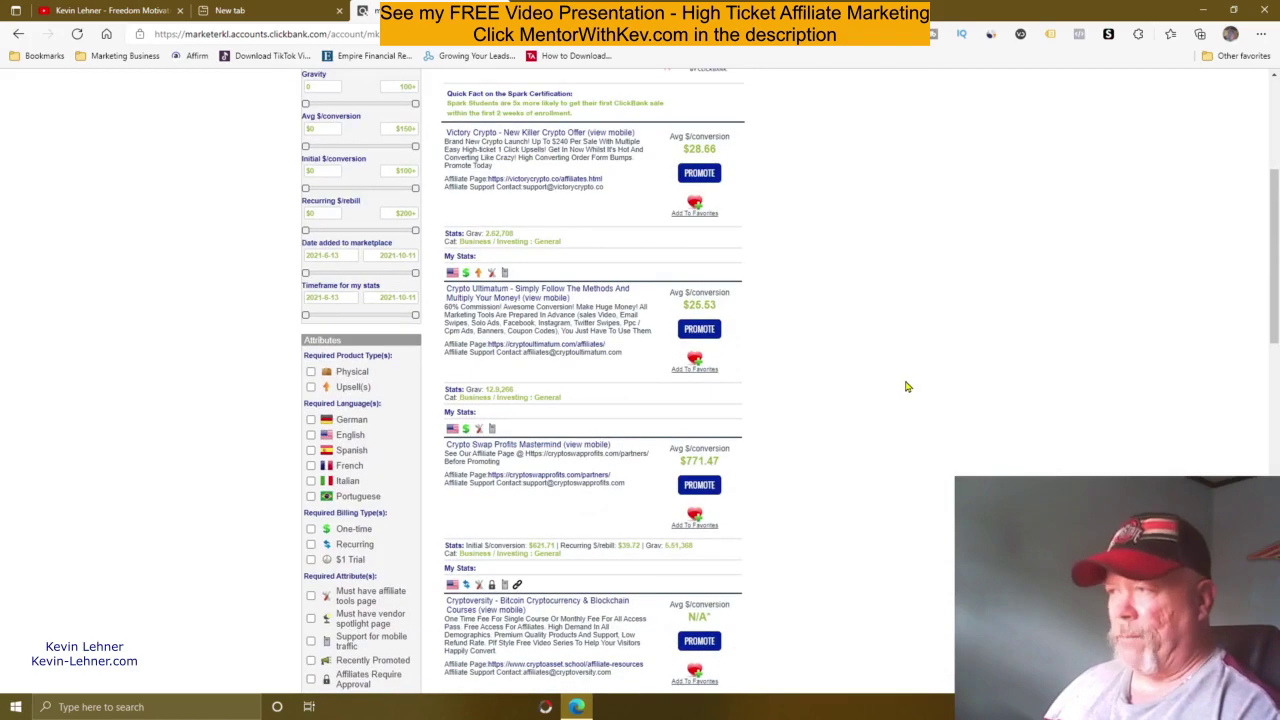
scroll(907, 387, "up", 1)
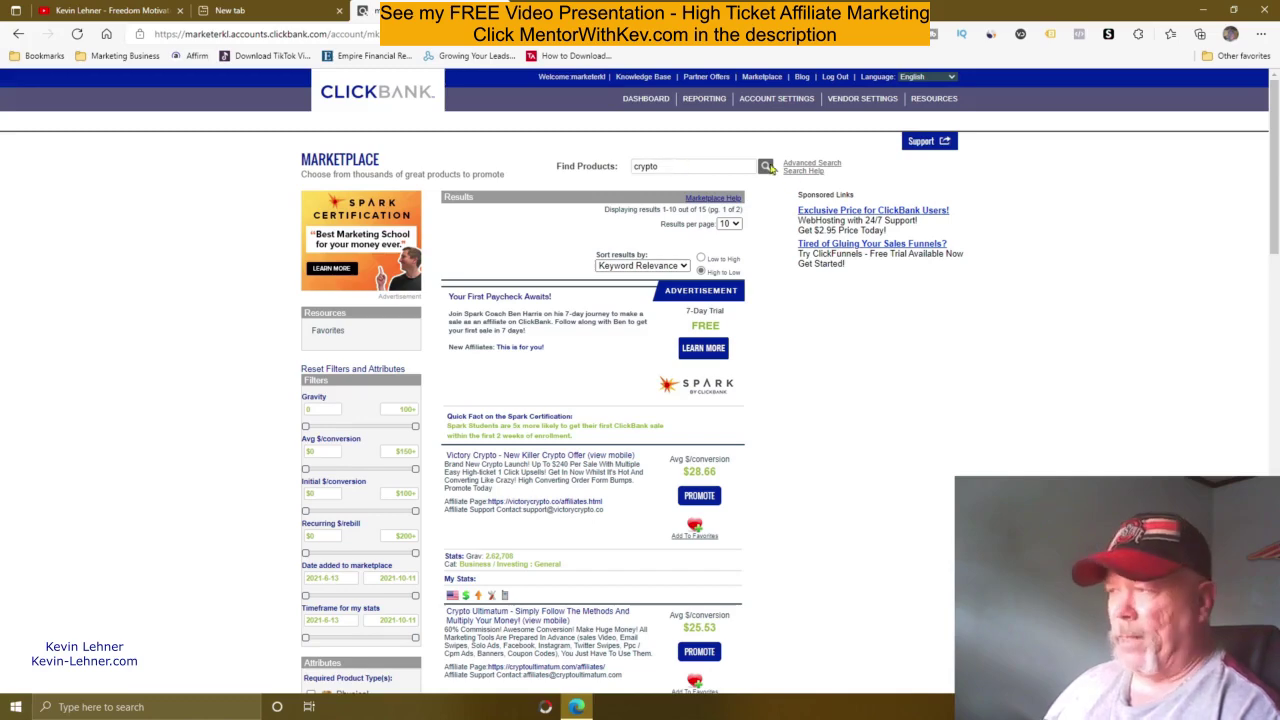
scroll(886, 406, "down", 4)
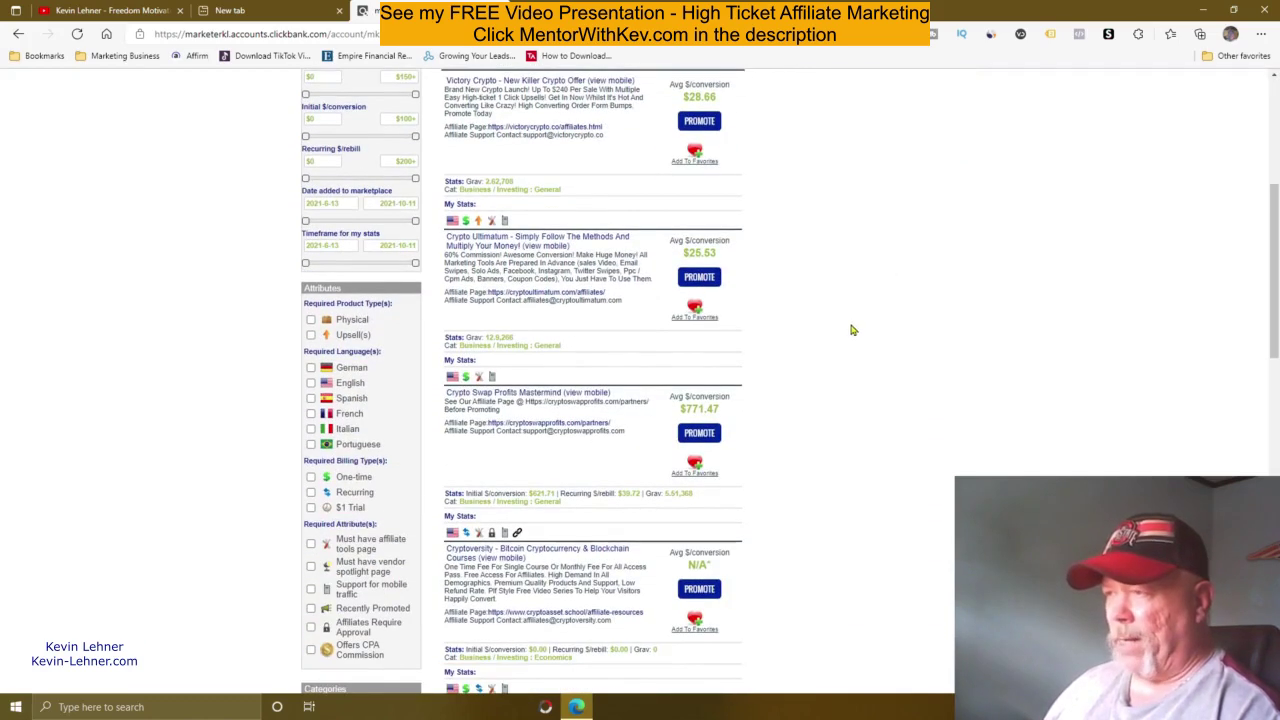
scroll(760, 330, "up", 1)
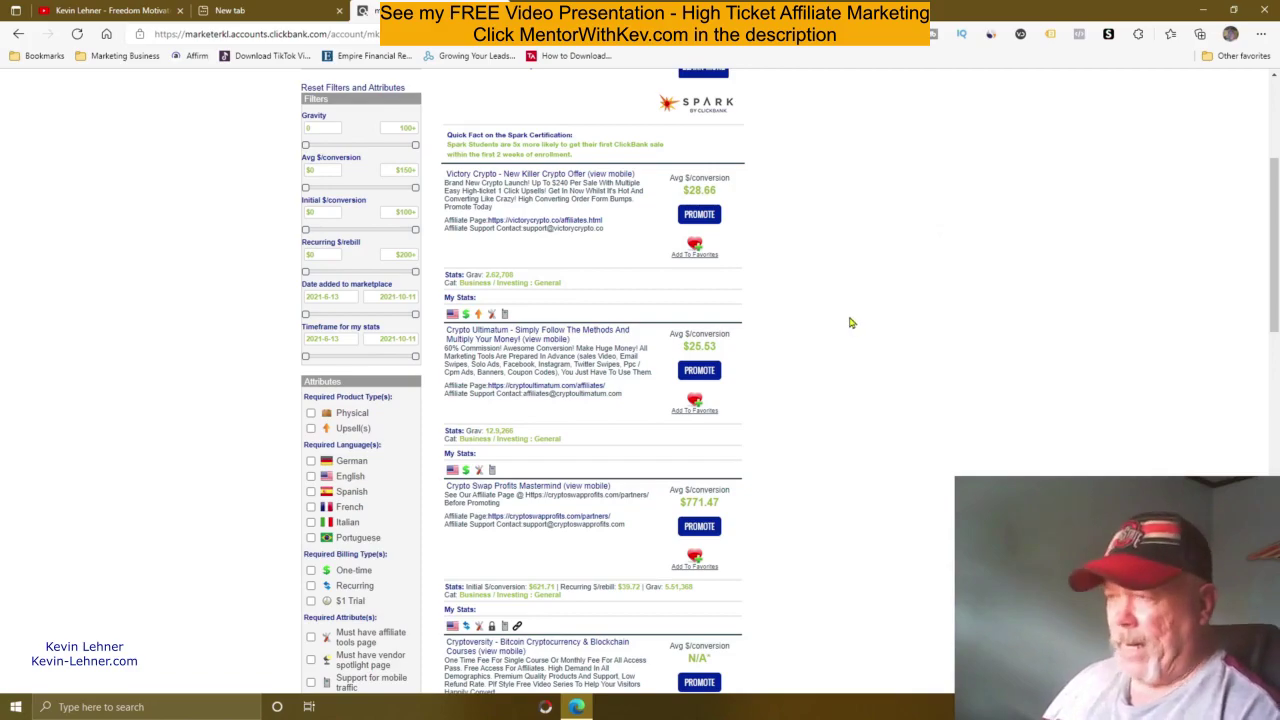
scroll(849, 323, "down", 2)
scroll(877, 314, "up", 2)
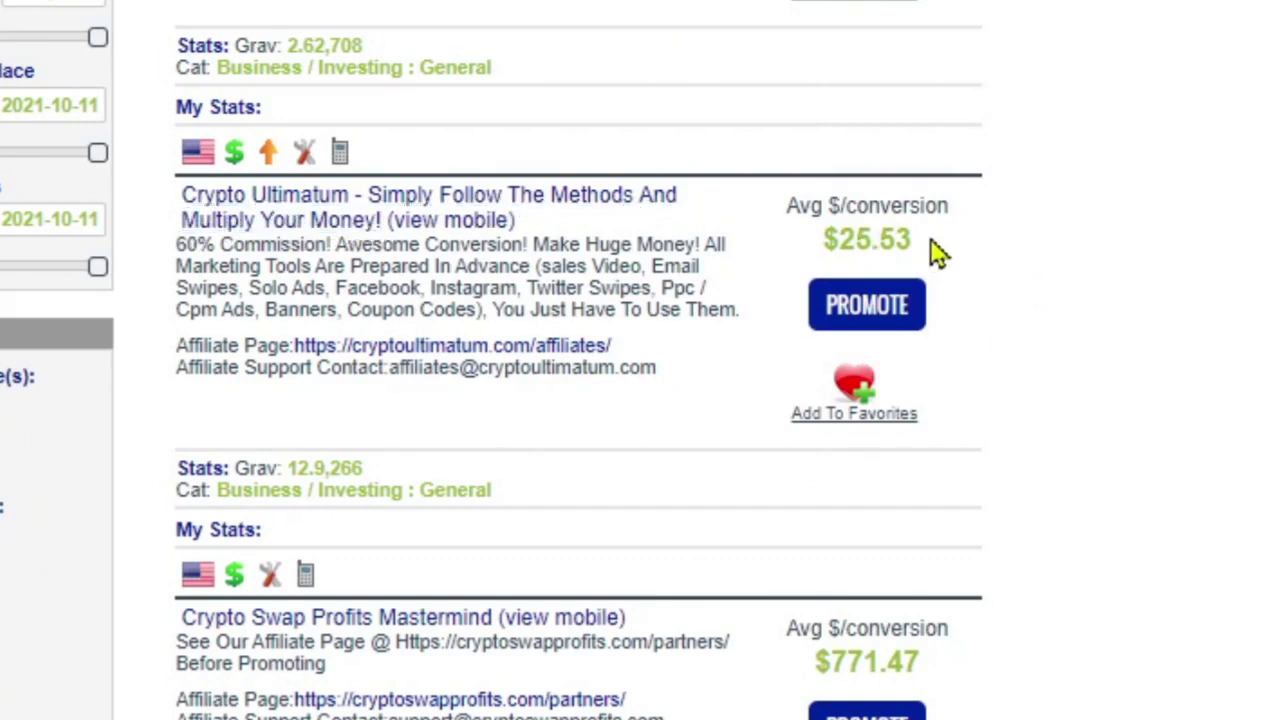
left_click_drag(910, 240, 836, 242)
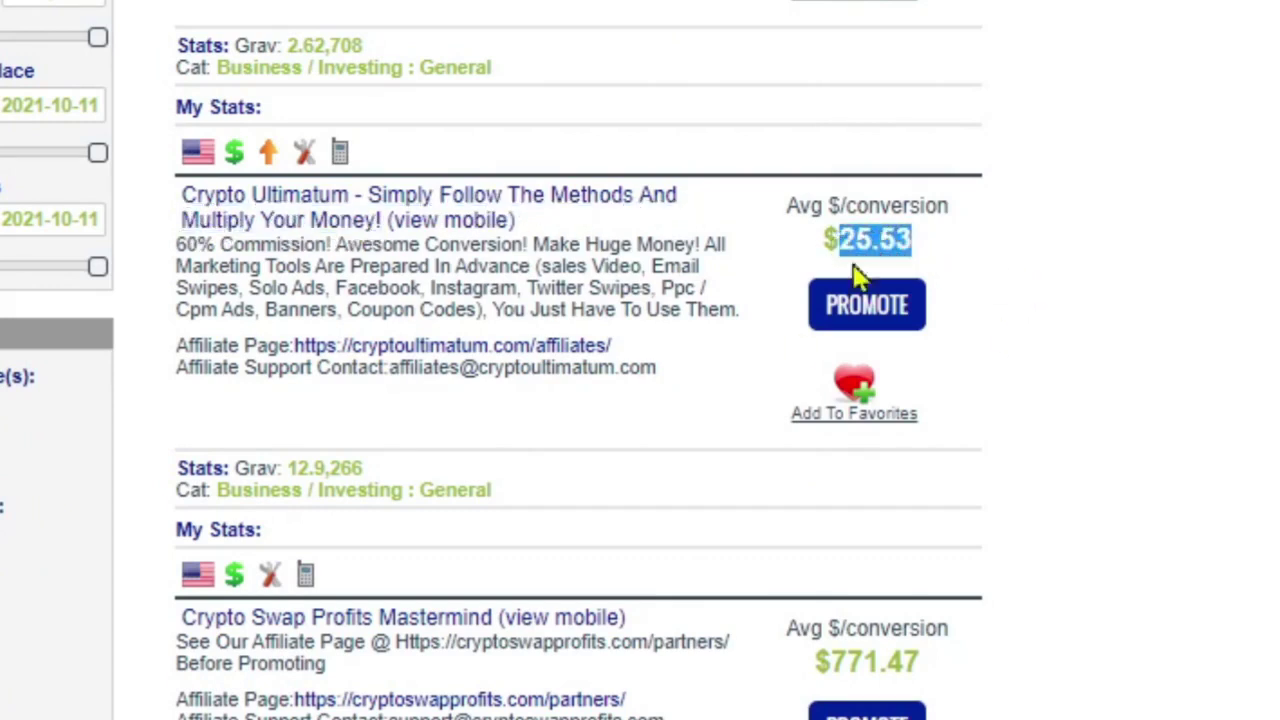
left_click(1118, 305)
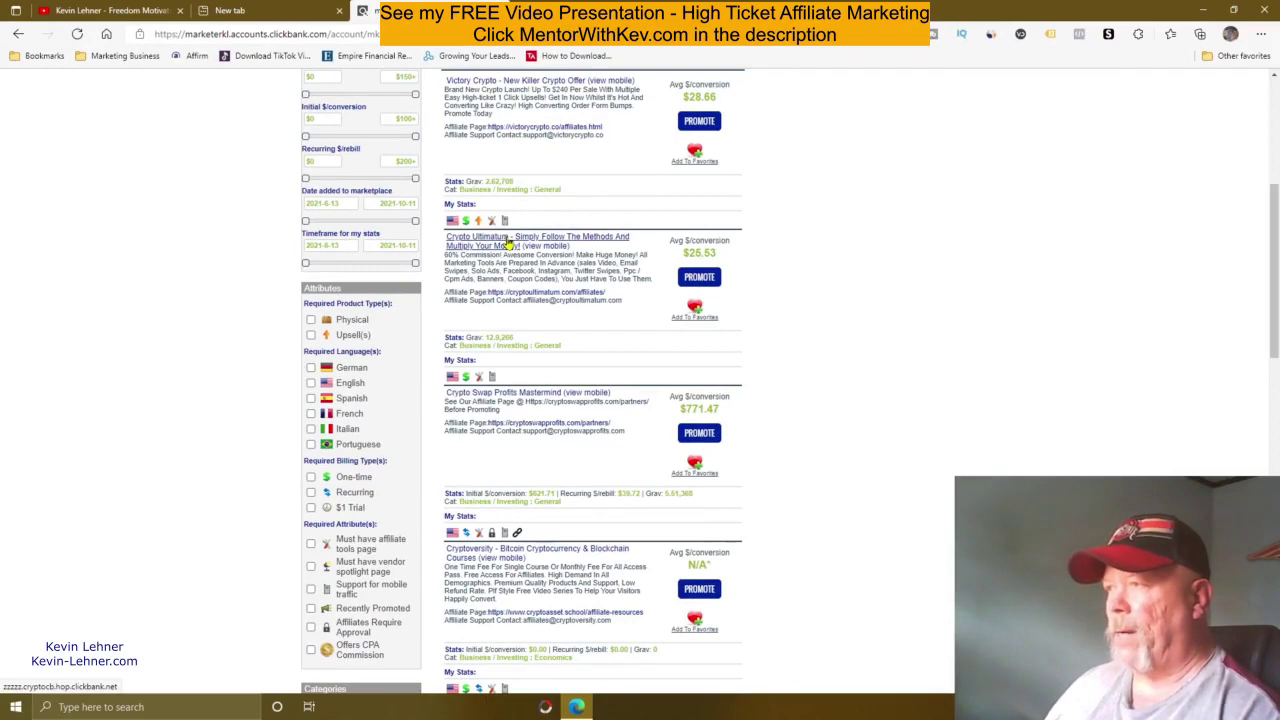
- Open the Crypto Ultimatum sales page from its listing and review its video, profit examples and training topics
left_click(510, 242)
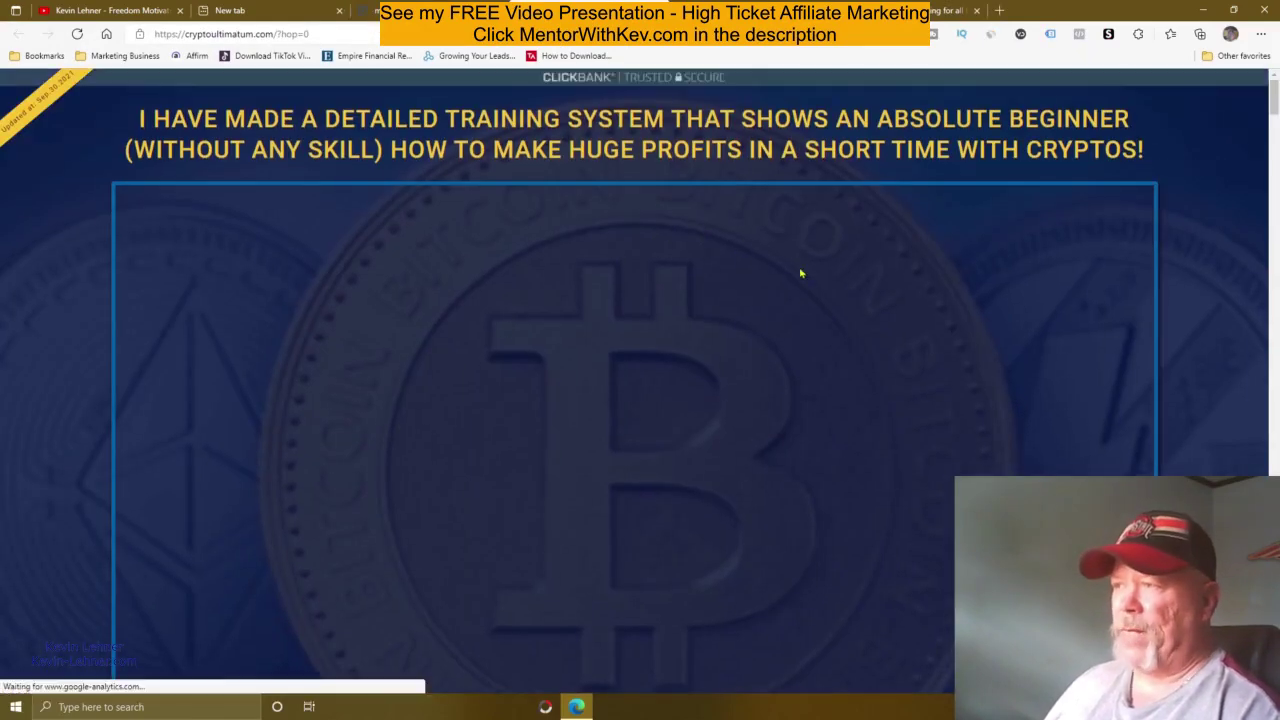
scroll(1154, 366, "down", 2)
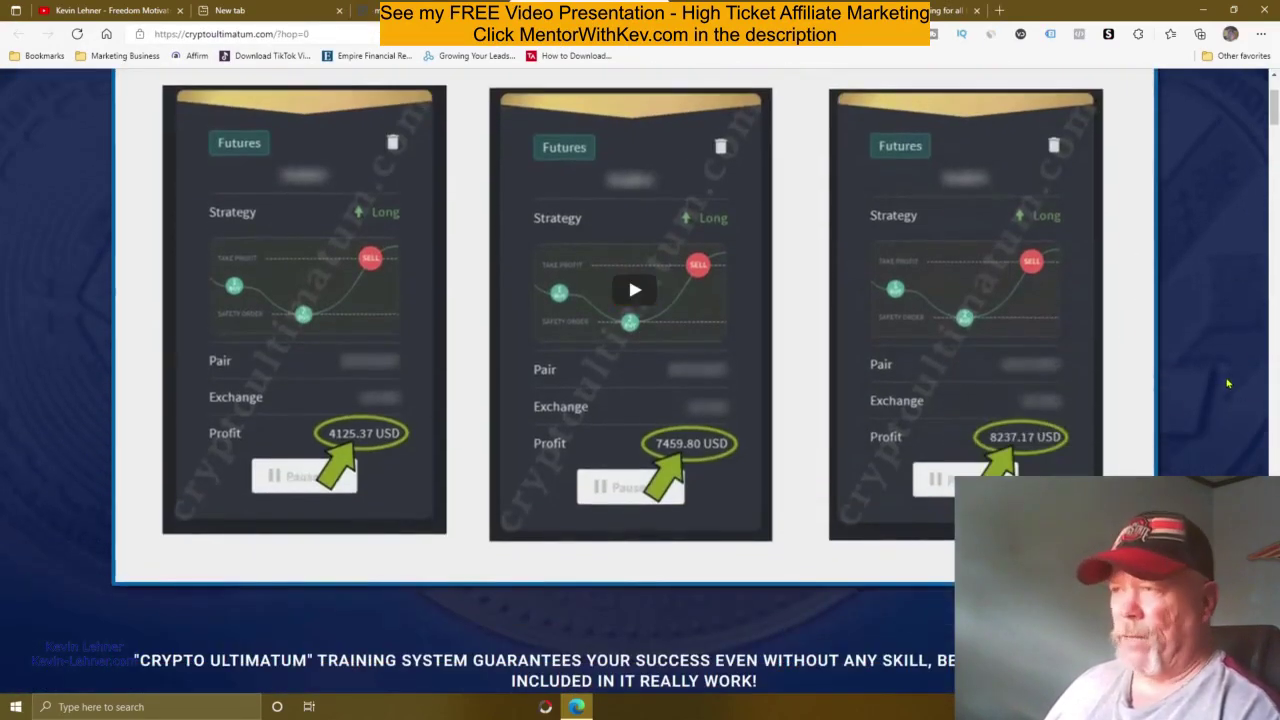
scroll(1228, 383, "up", 2)
scroll(1229, 379, "down", 10)
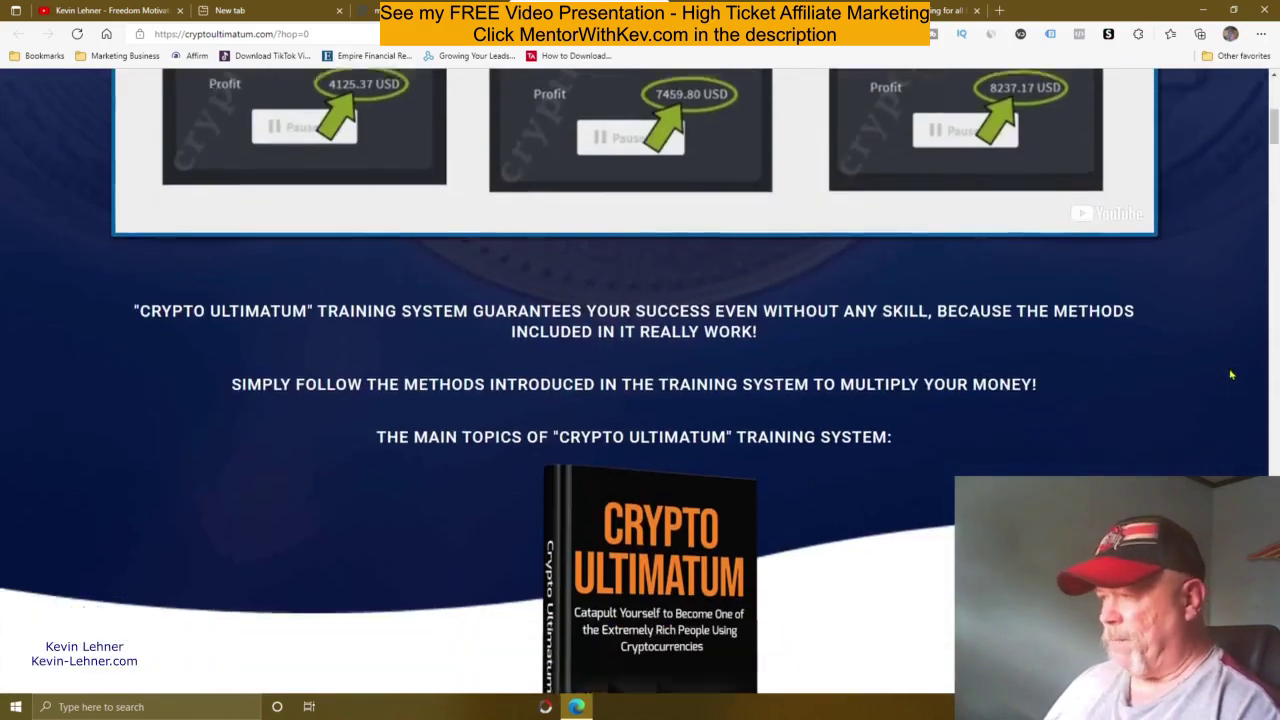
scroll(1222, 376, "down", 9)
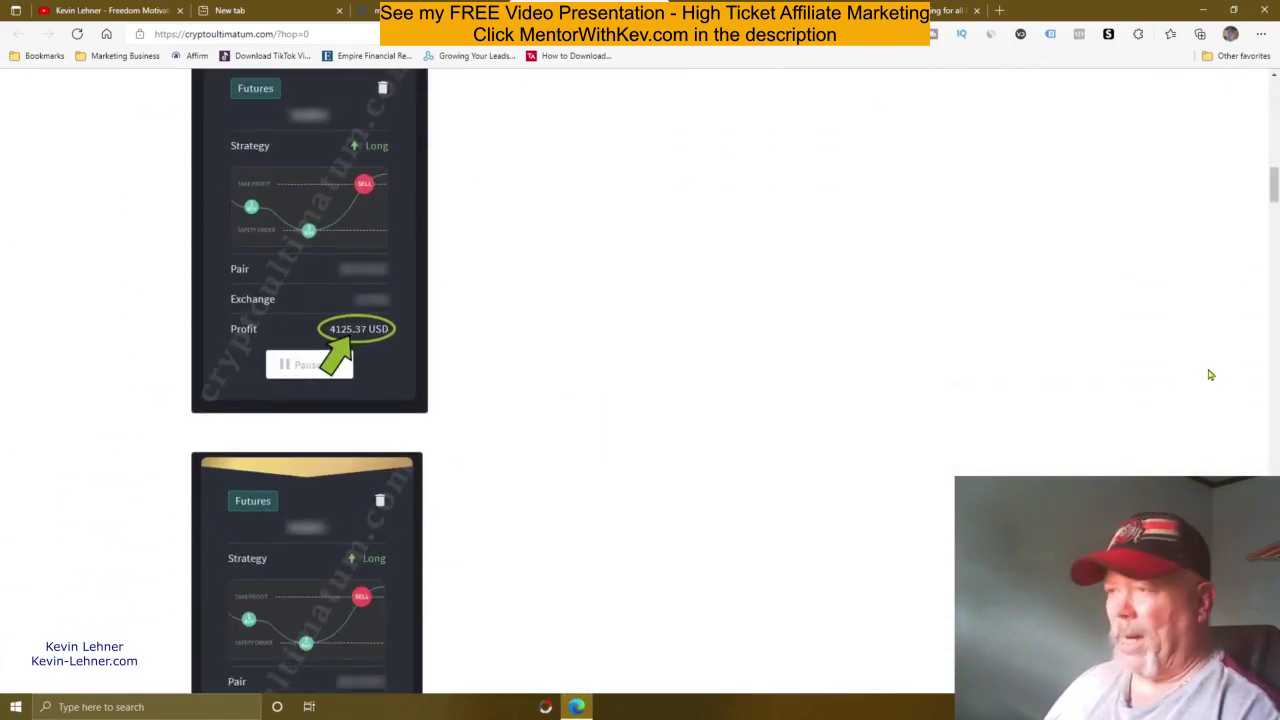
scroll(1082, 377, "down", 4)
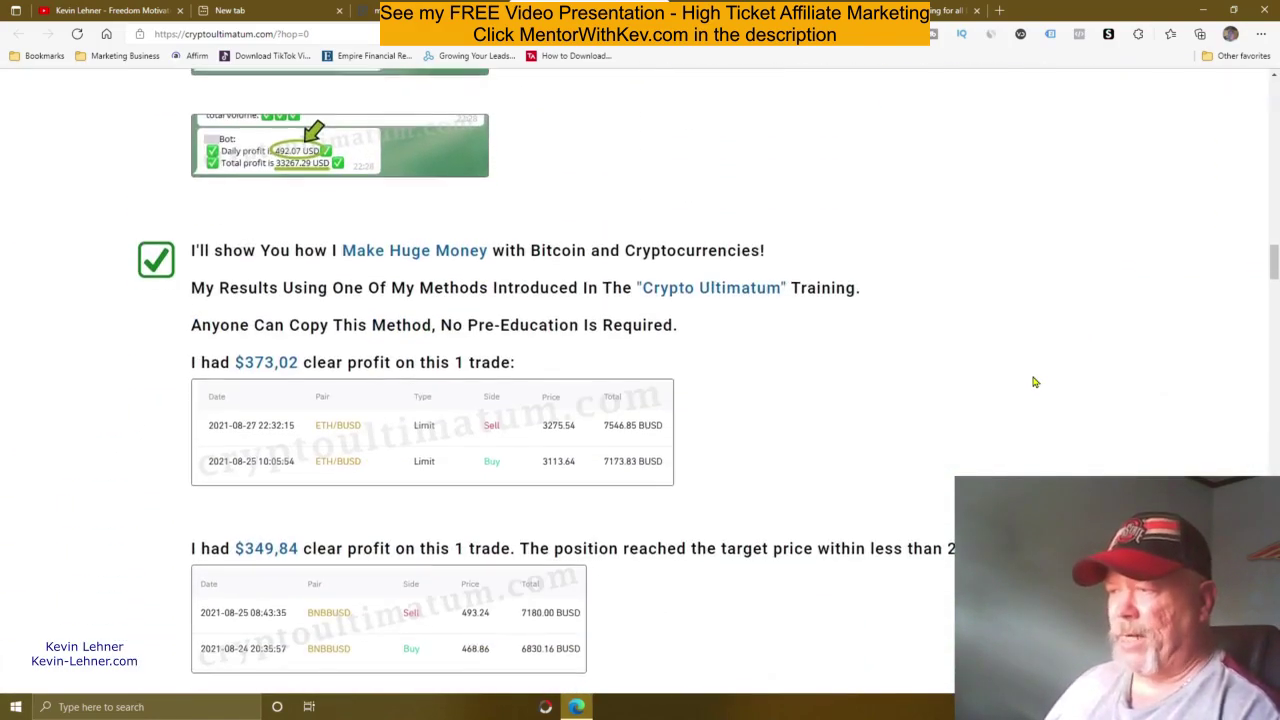
scroll(1034, 380, "down", 4)
scroll(1032, 386, "down", 7)
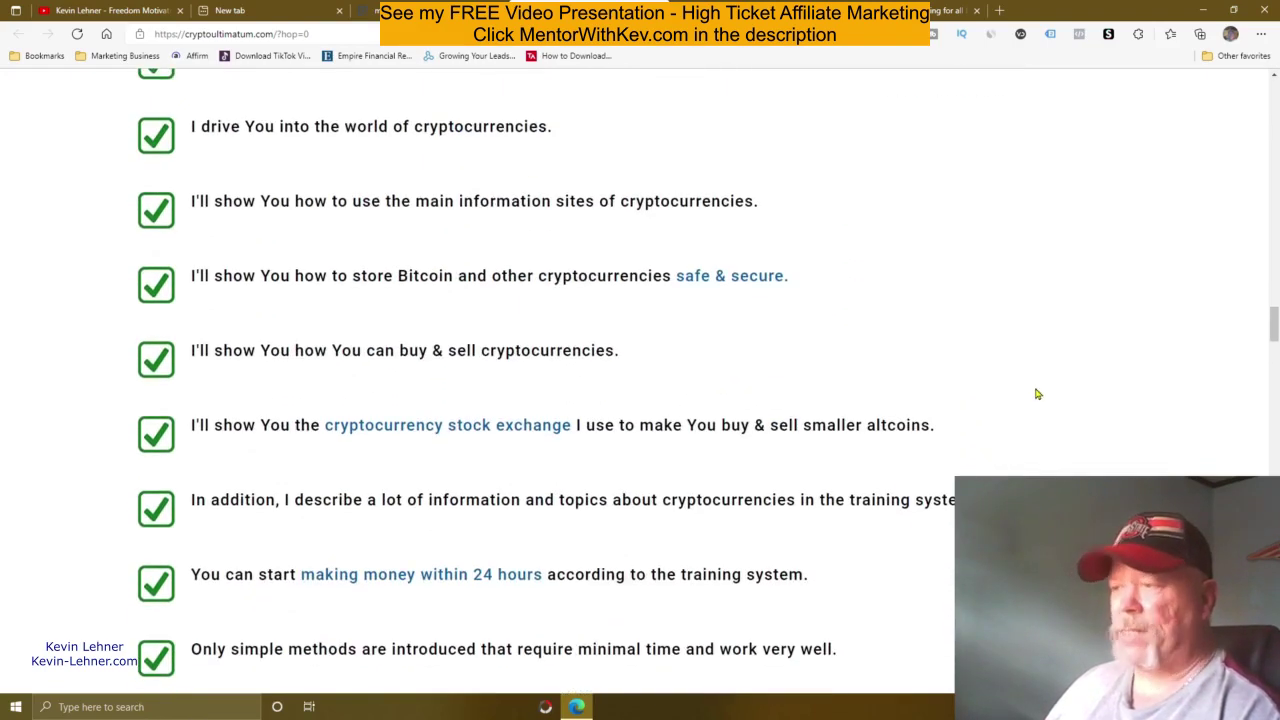
scroll(1040, 395, "down", 4)
scroll(1052, 397, "up", 18)
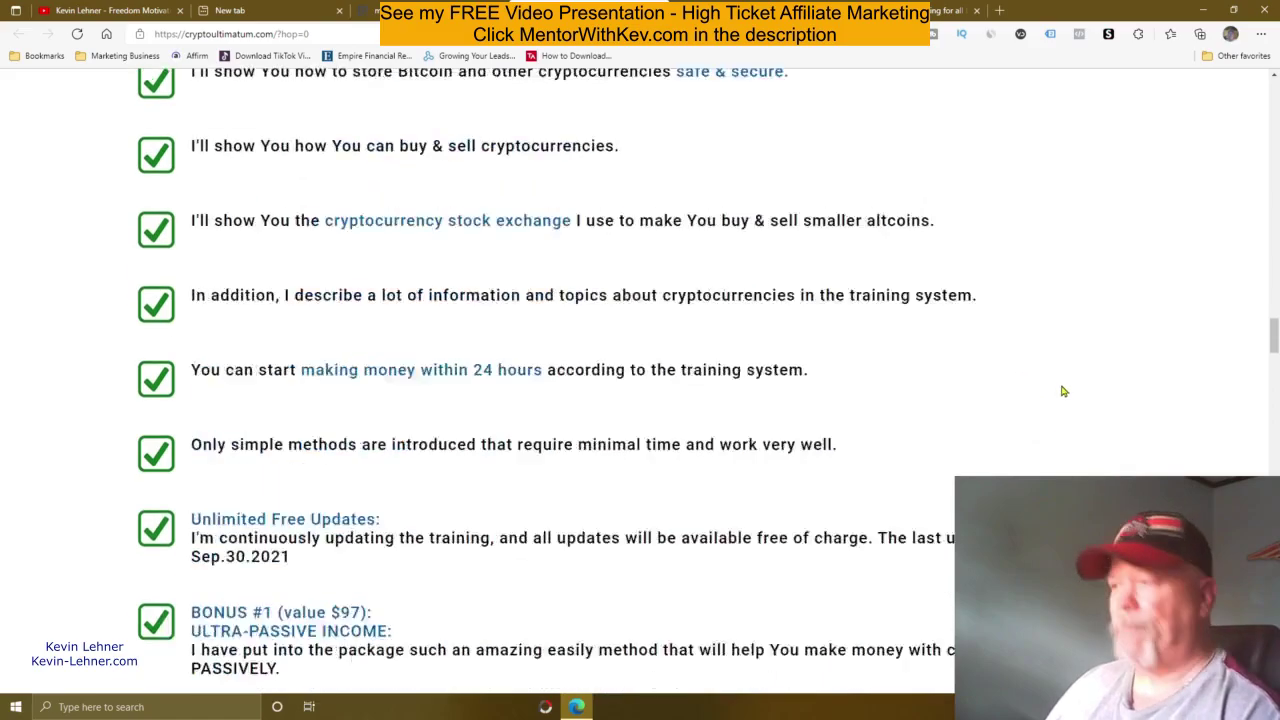
scroll(1147, 312, "up", 10)
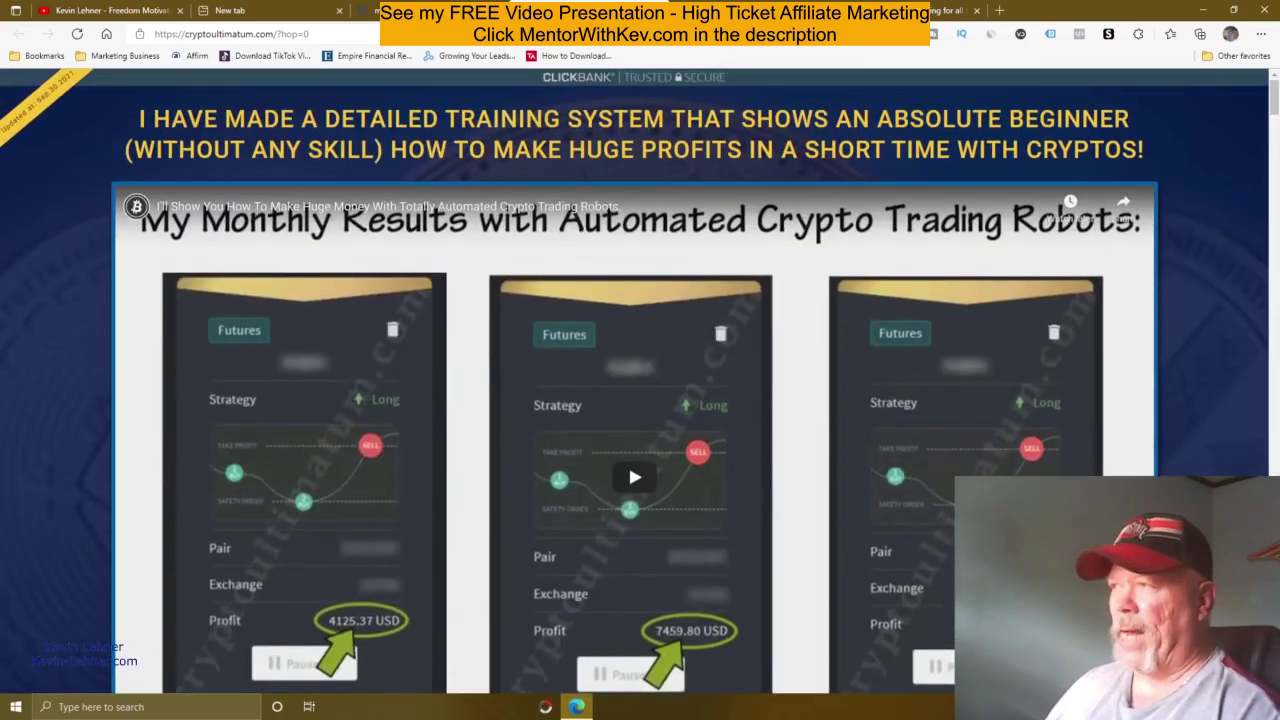
- Return to the ClickBank results and open Crypto Ultimatum's affiliate page in a new browser tab
left_click(540, 10)
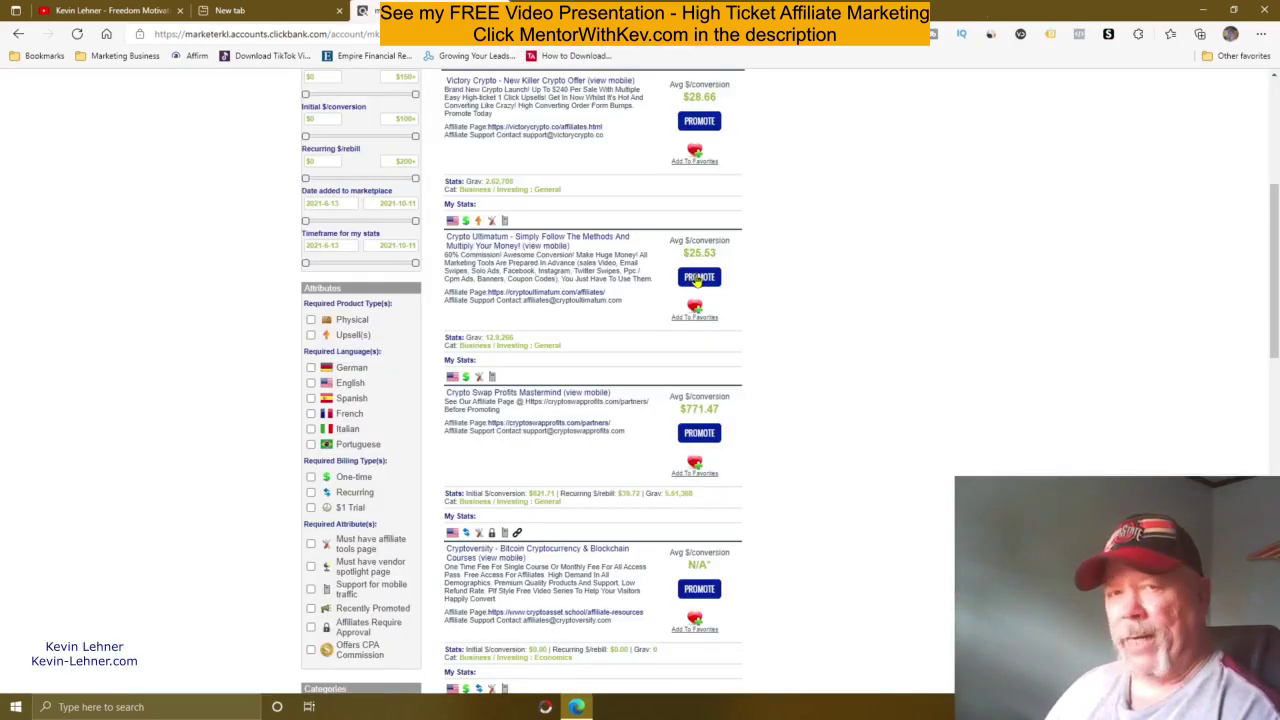
right_click(531, 296)
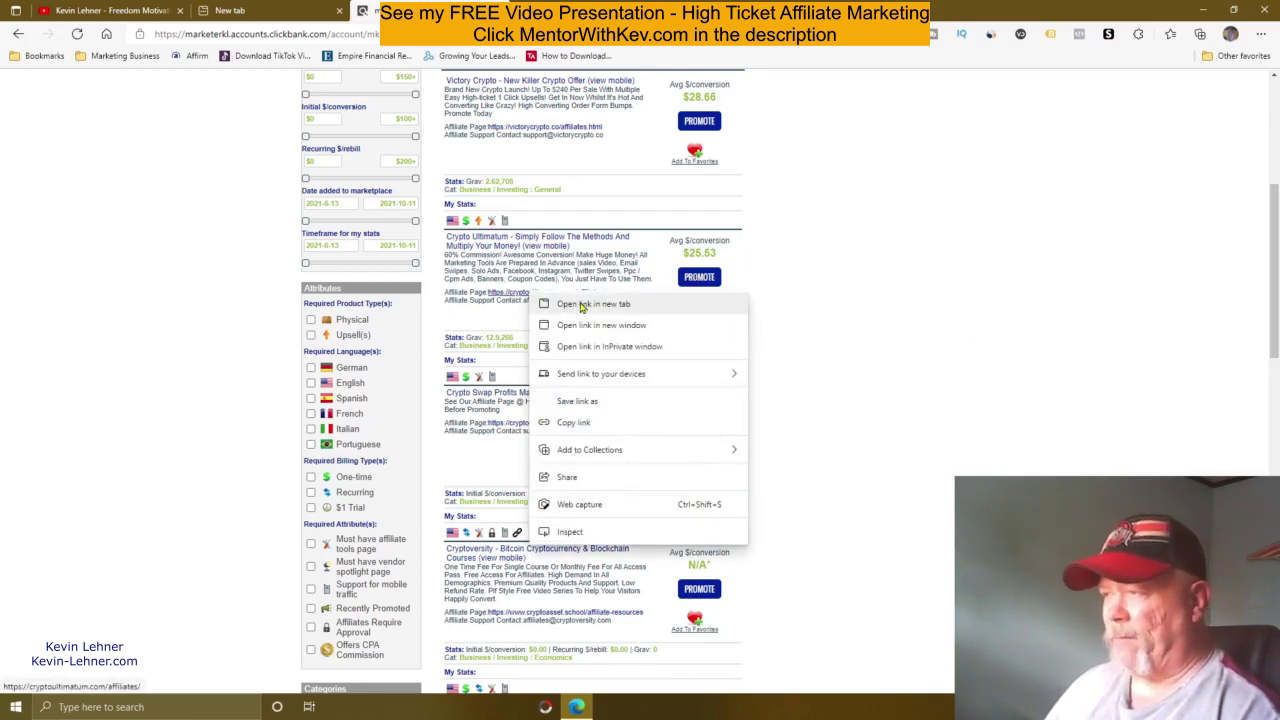
left_click(582, 304)
key("ctrl+Tab")
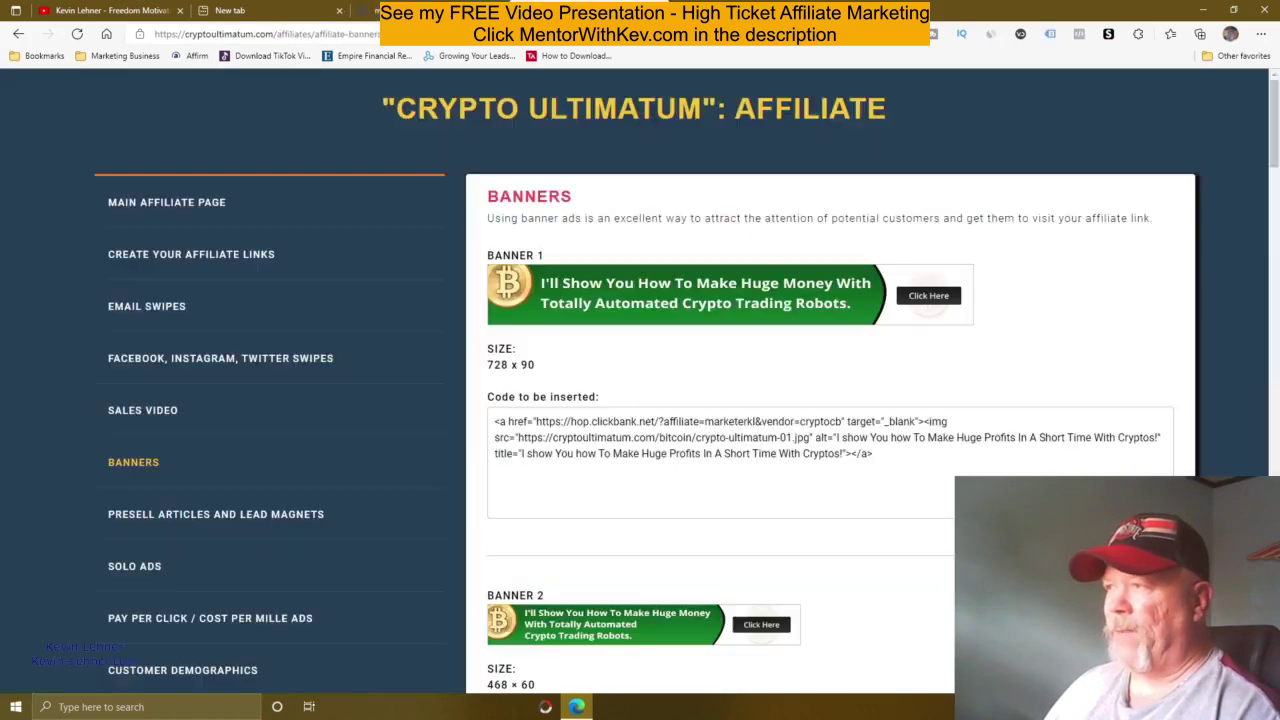
- Examine the affiliate page's promotional resources and its Banners section, including the banner sizes and embed codes
scroll(410, 400, "down", 1)
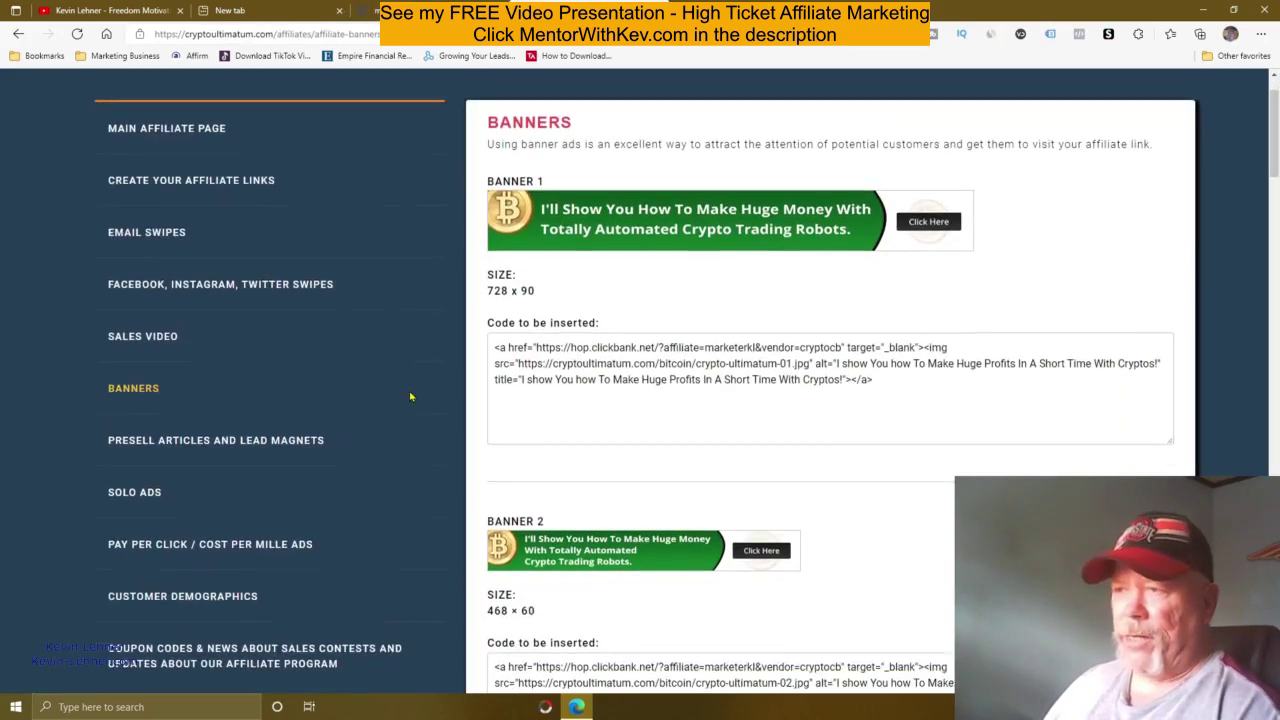
scroll(266, 302, "up", 1)
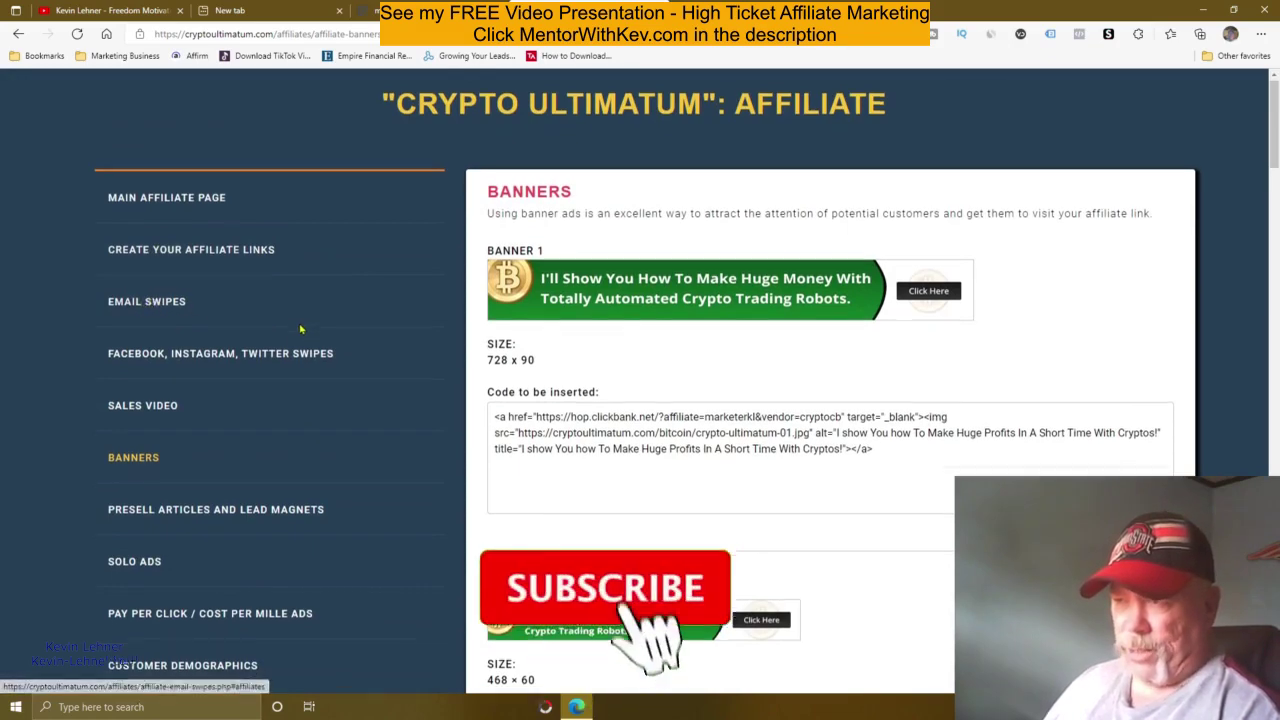
scroll(311, 151, "down", 2)
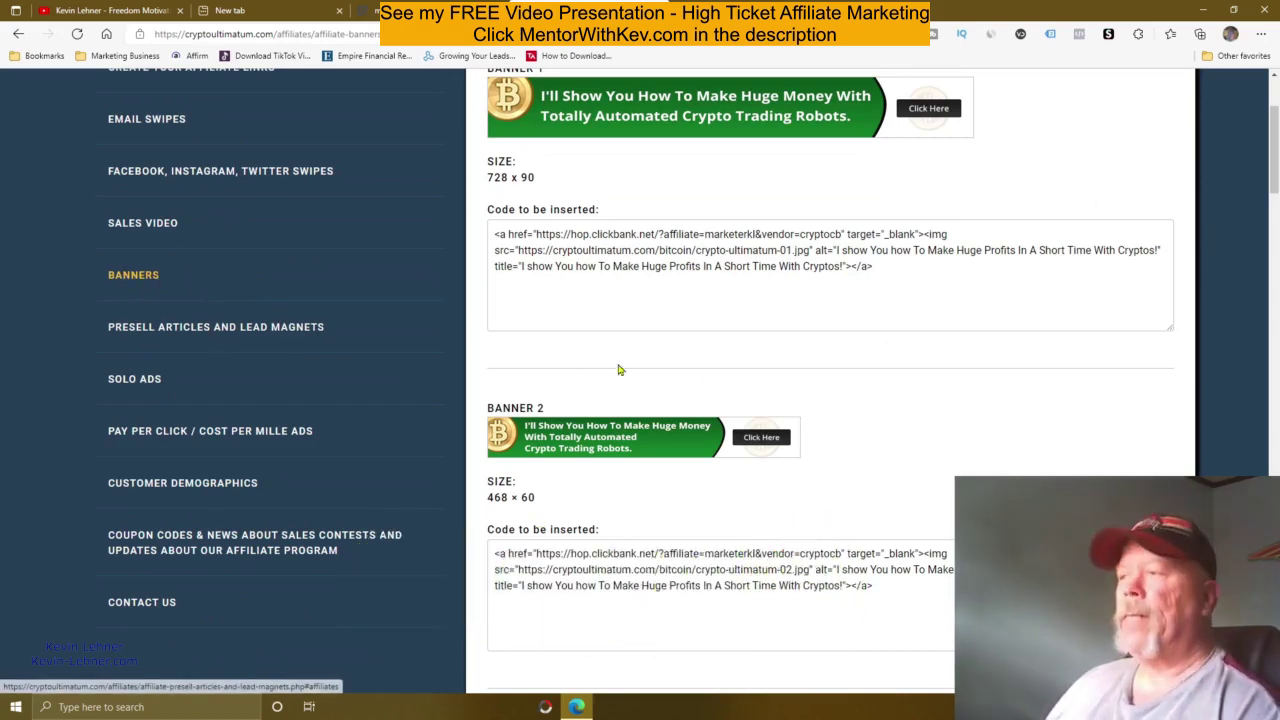
scroll(990, 388, "up", 2)
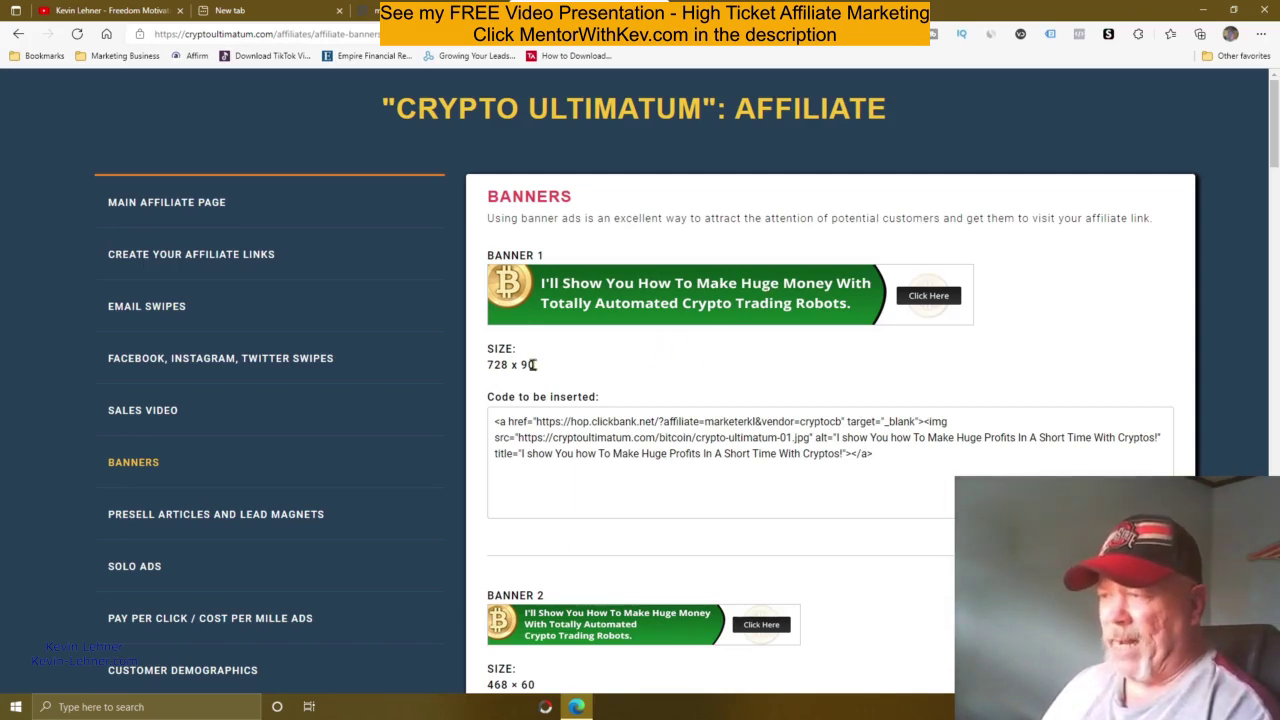
left_click_drag(540, 367, 486, 372)
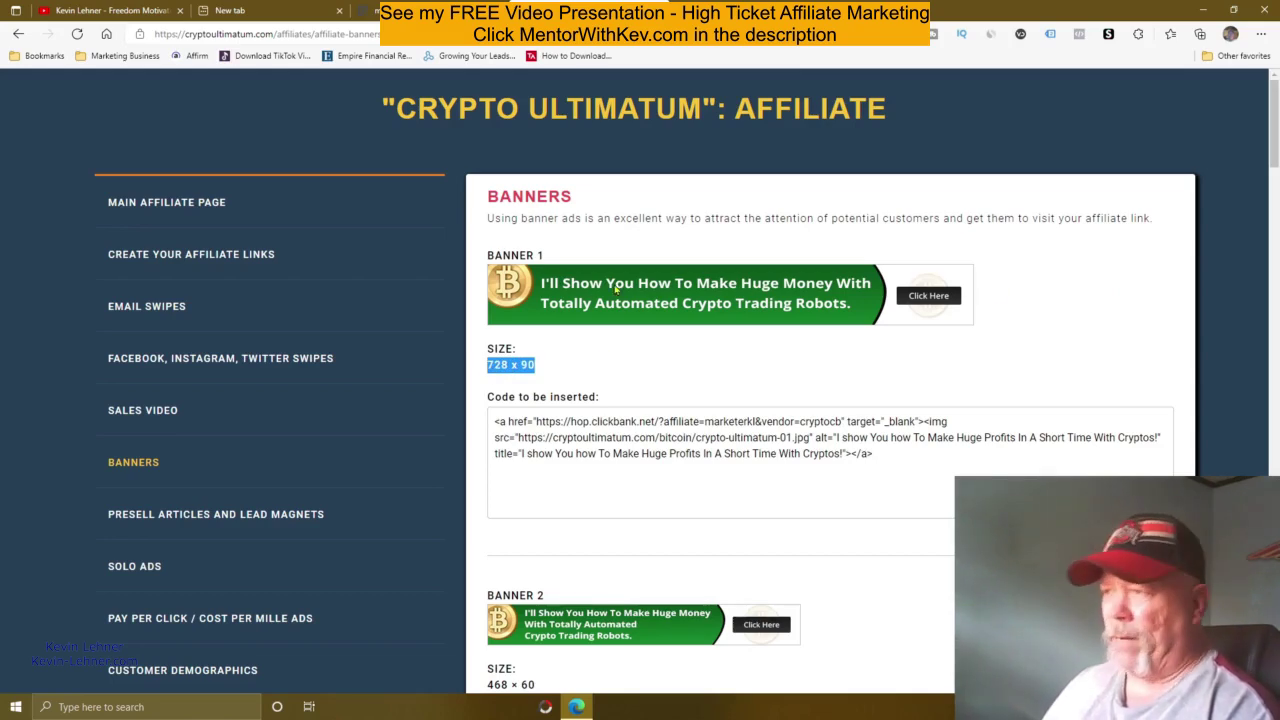
scroll(1011, 391, "down", 8)
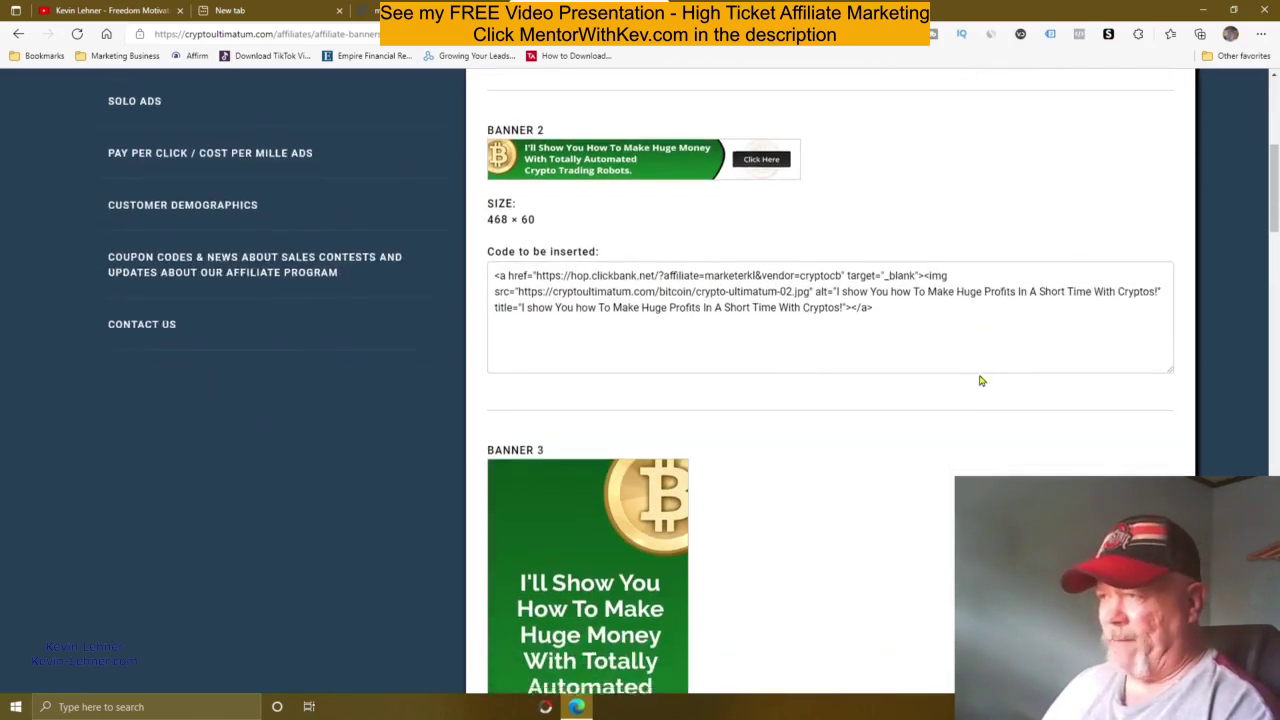
scroll(915, 385, "down", 8)
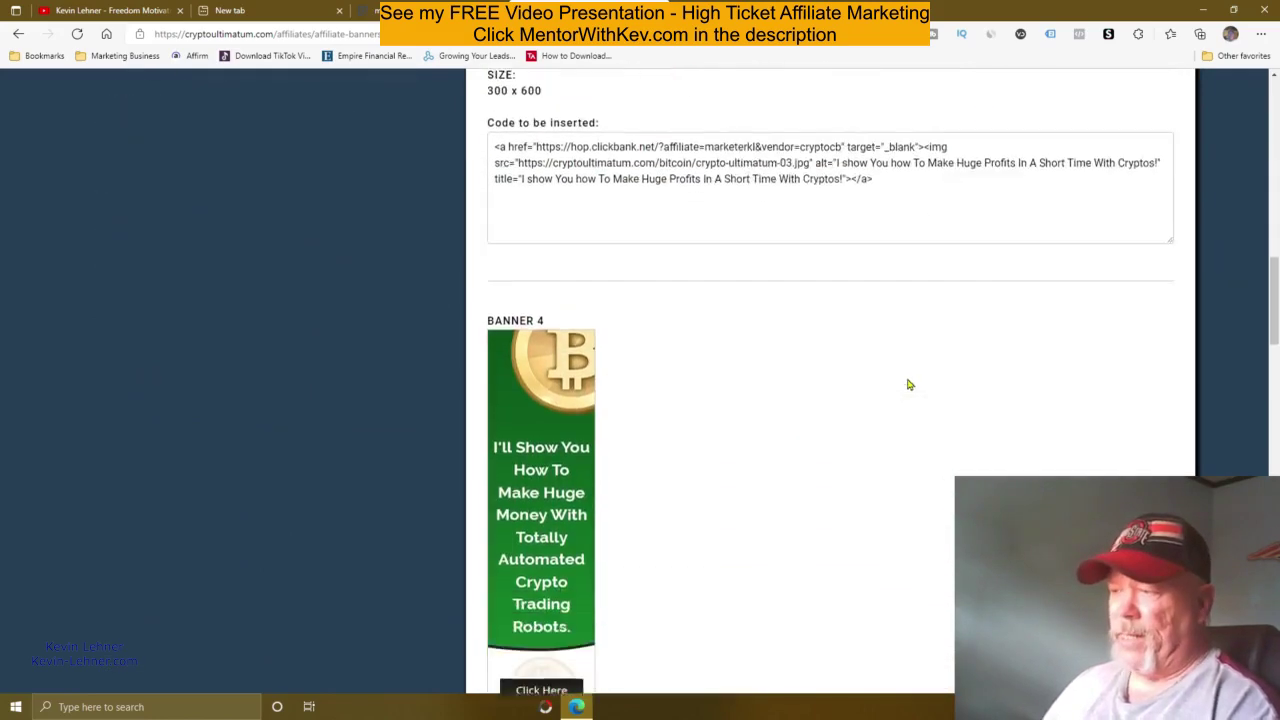
scroll(900, 382, "down", 10)
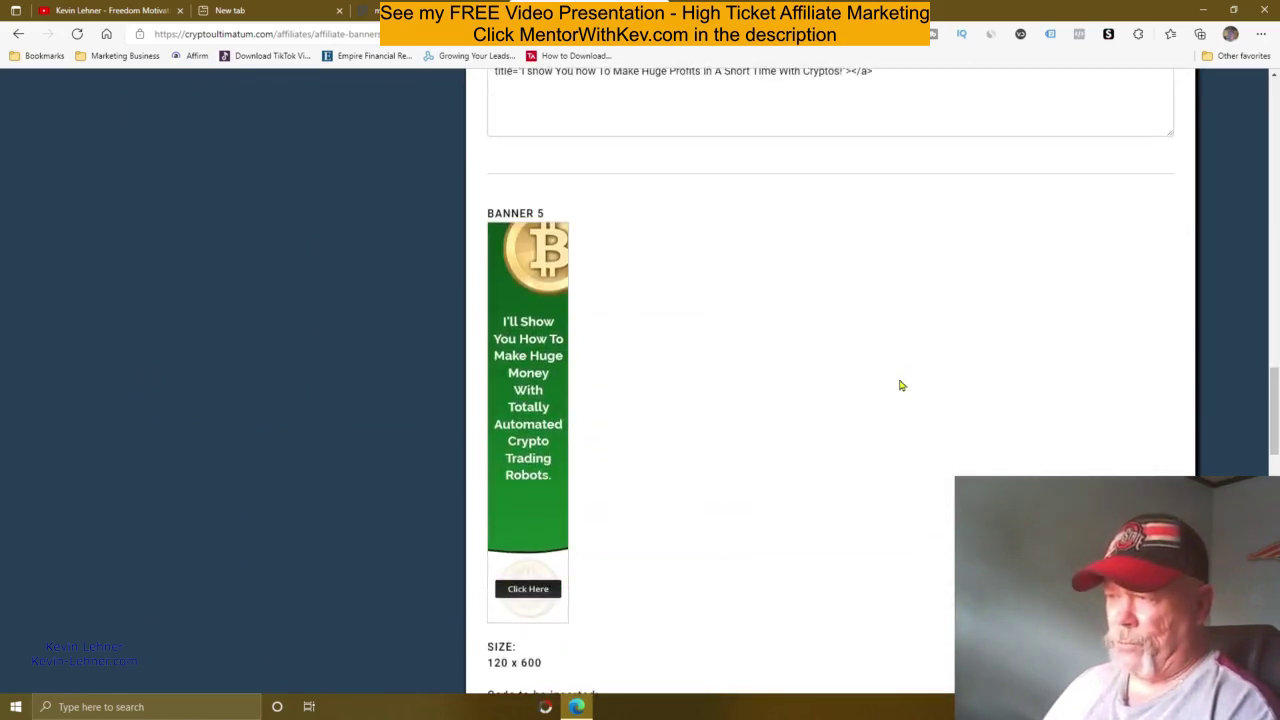
- Return to Banner 1 in the Banners section and clear the highlighted banner size
scroll(914, 369, "up", 10)
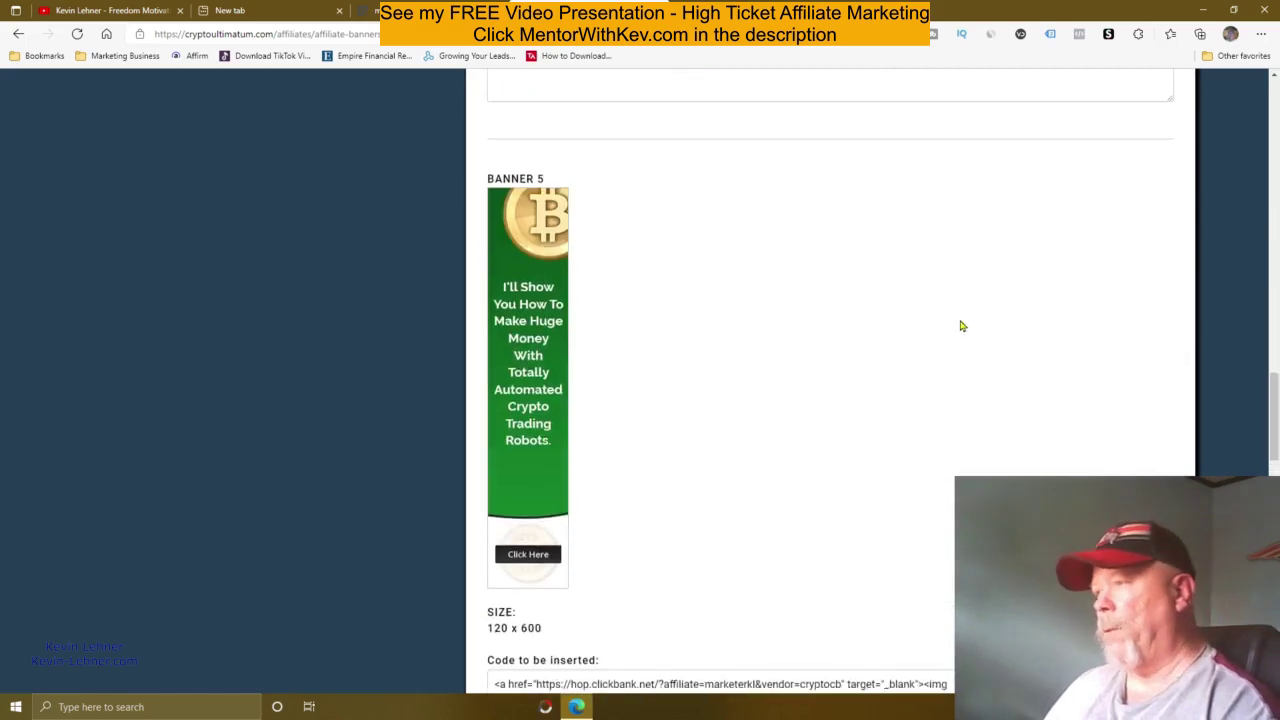
scroll(967, 327, "up", 10)
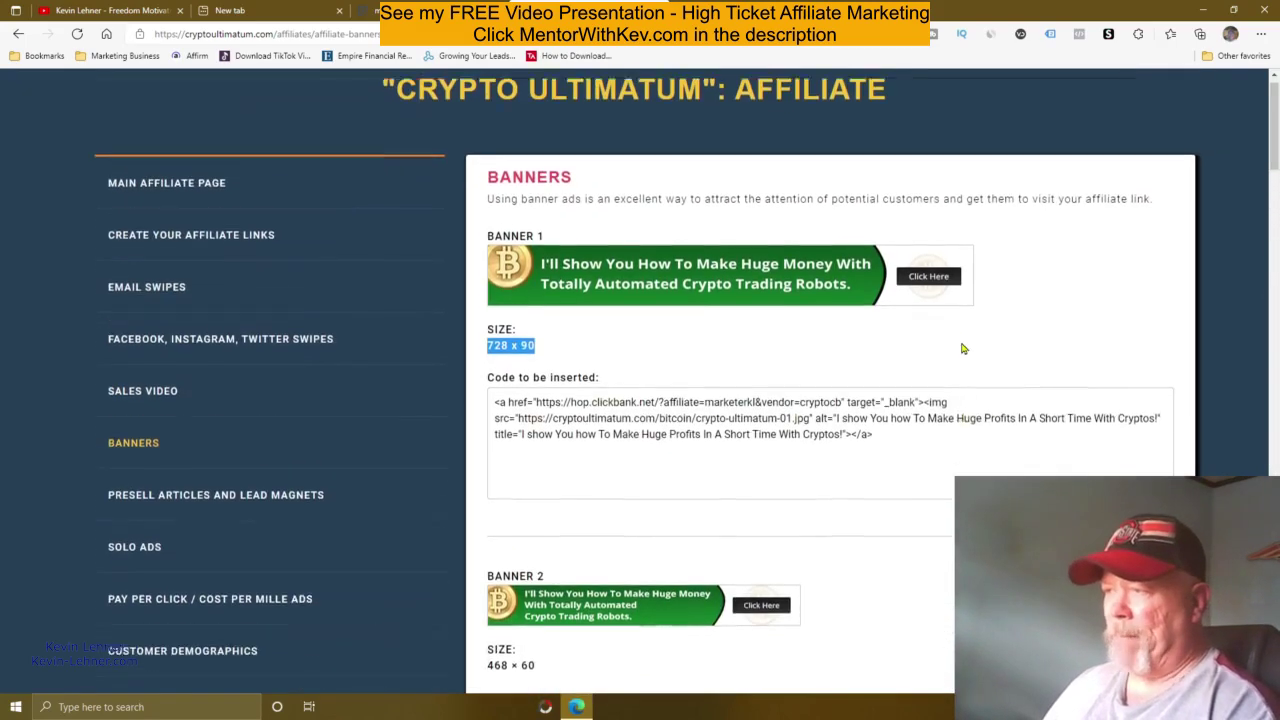
left_click(662, 355)
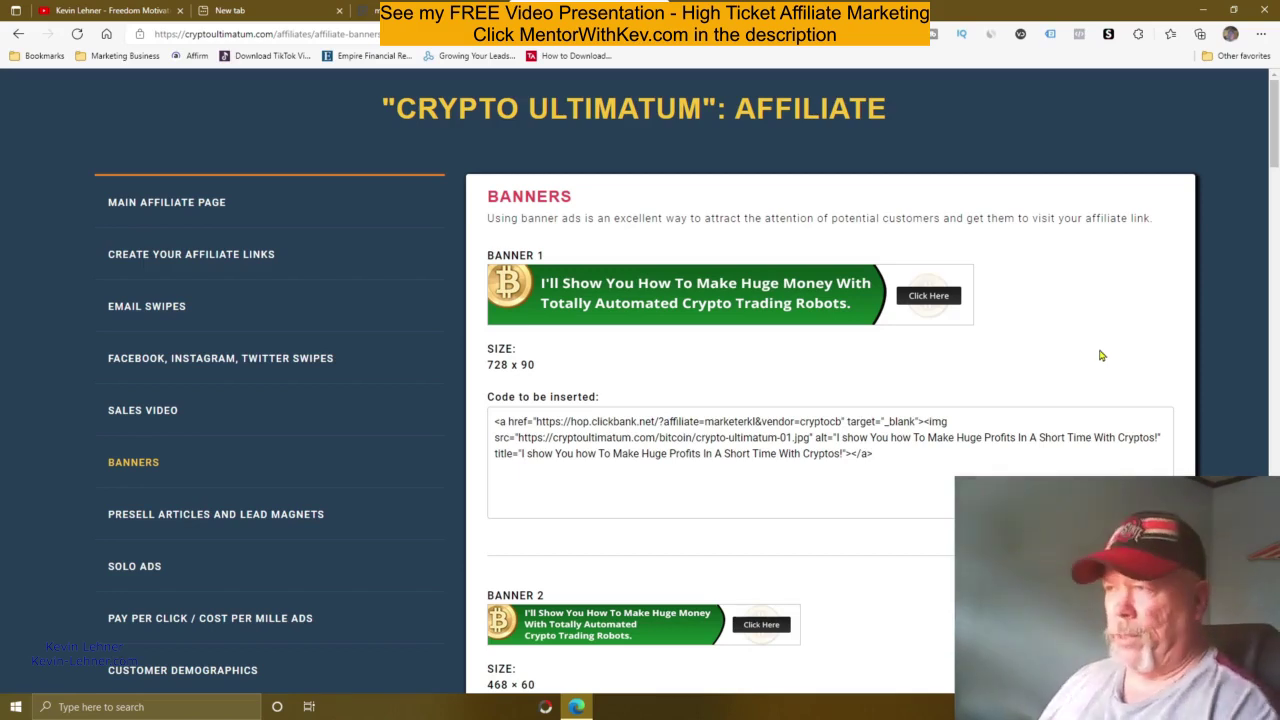
- Switch to the AdHitz site and, from the advertiser account, open the page for buying network ads
left_click(700, 11)
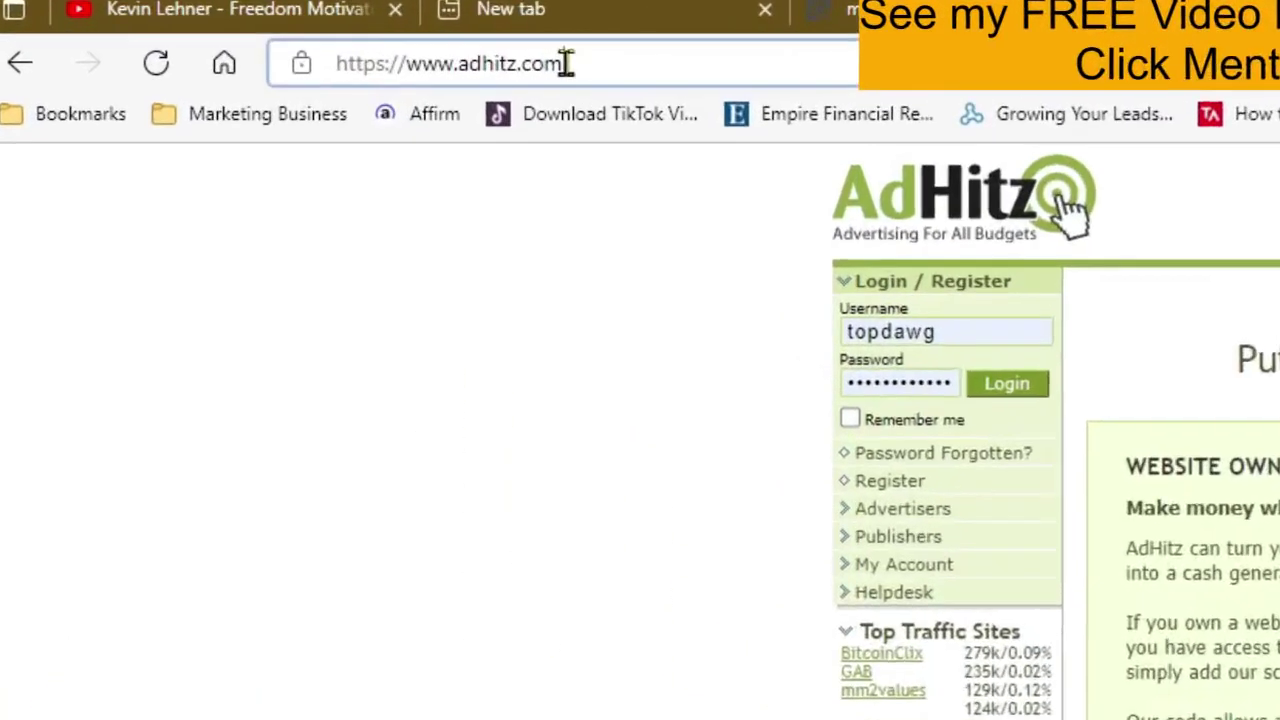
left_click_drag(252, 33, 228, 33)
left_click_drag(630, 77, 580, 106)
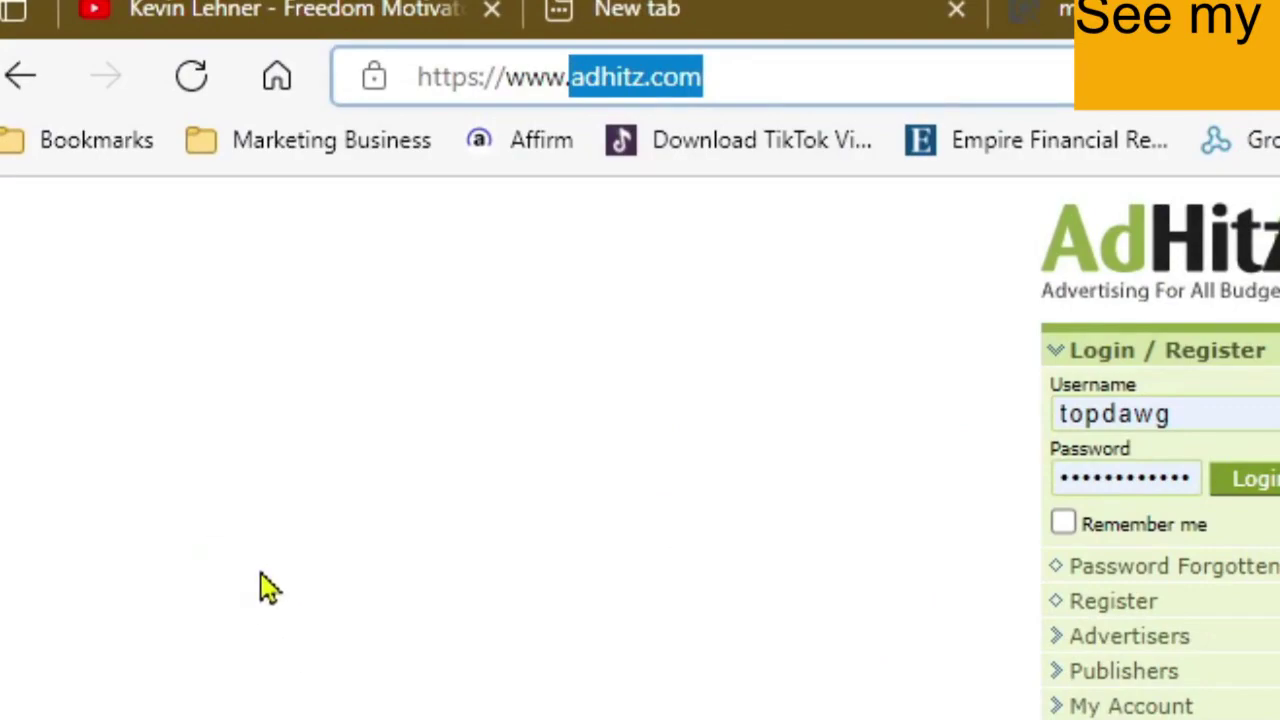
left_click(1068, 292)
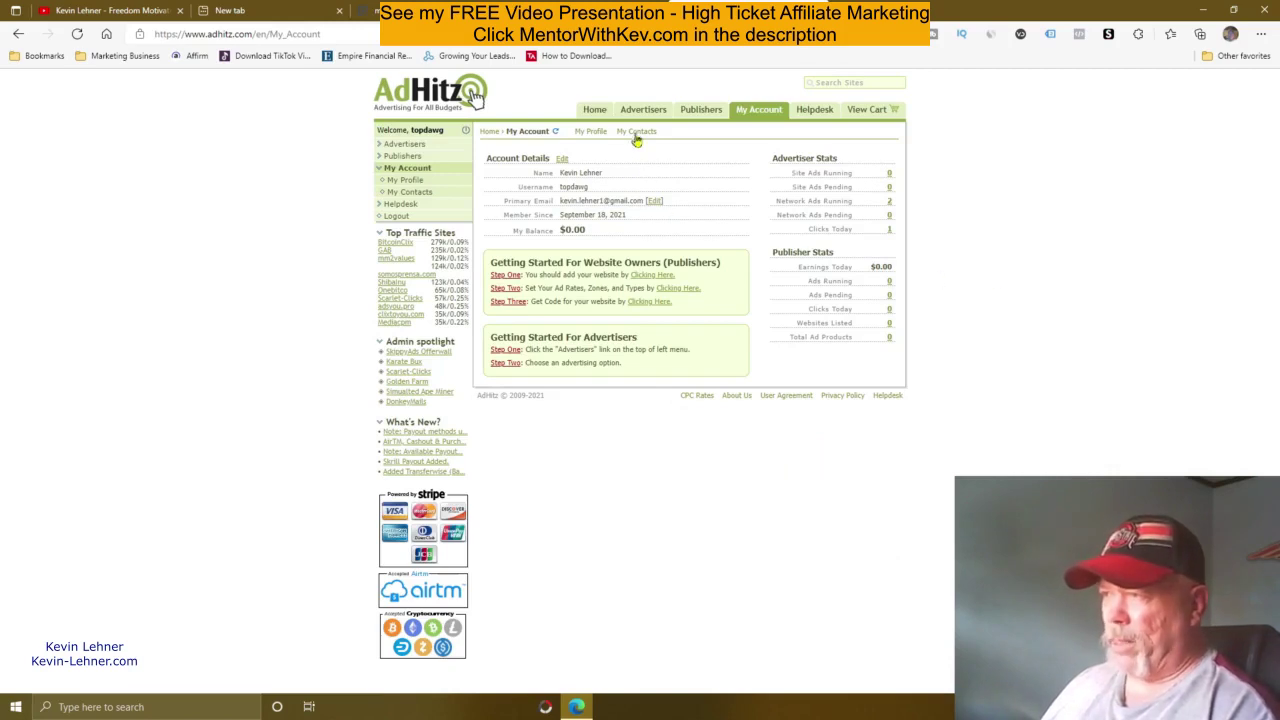
mouse_move(637, 110)
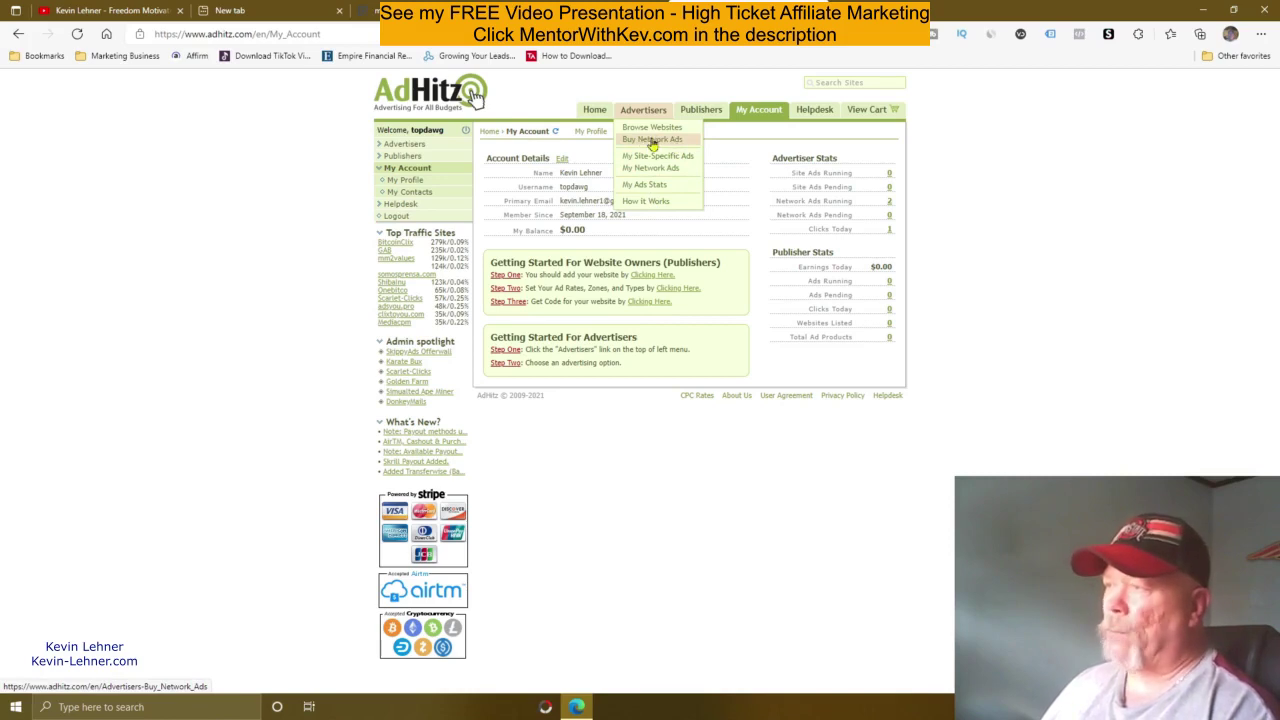
left_click(652, 143)
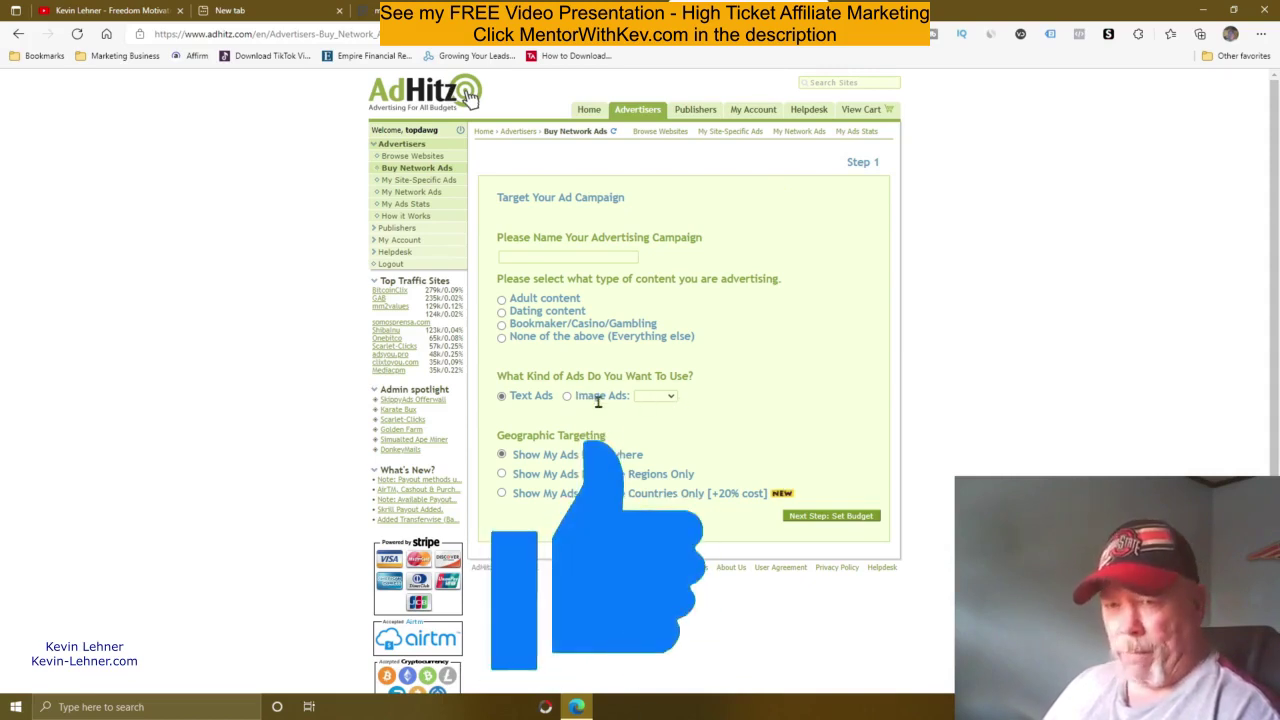
- Name the advertising campaign Crypto Ad and set its content type to None of the above (Everything else)
left_click(553, 254)
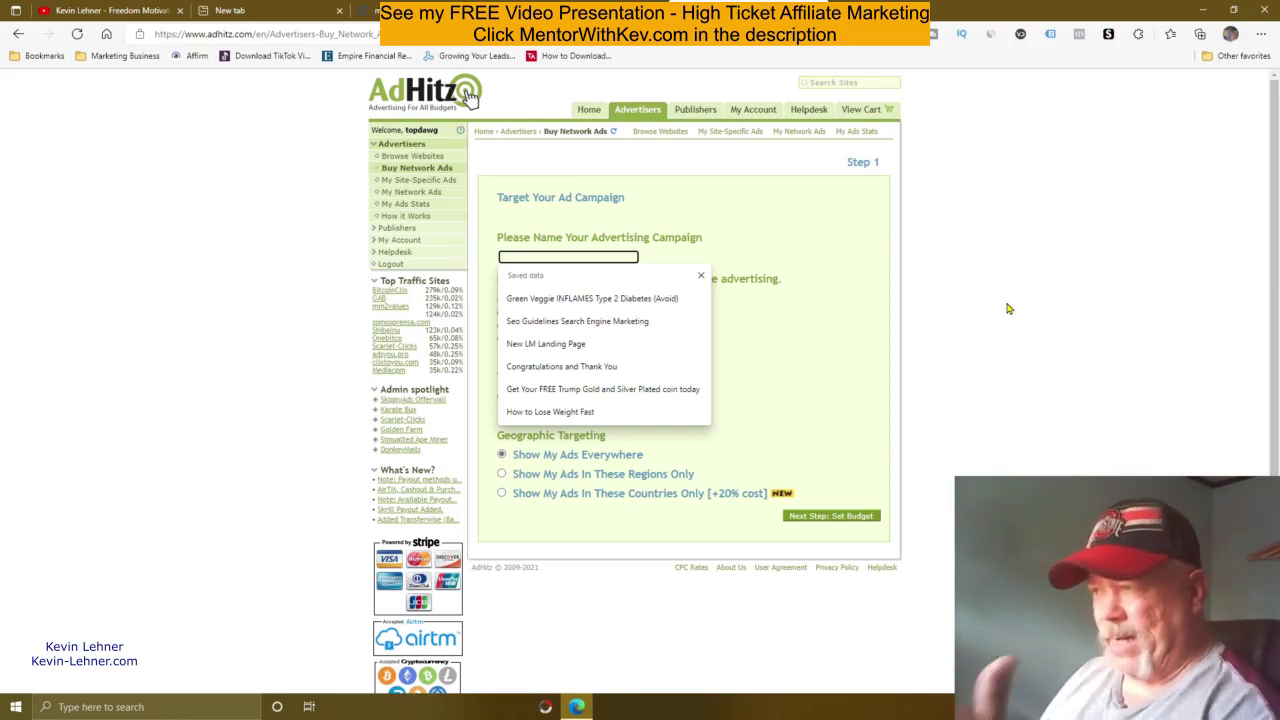
type("Crypto Ad")
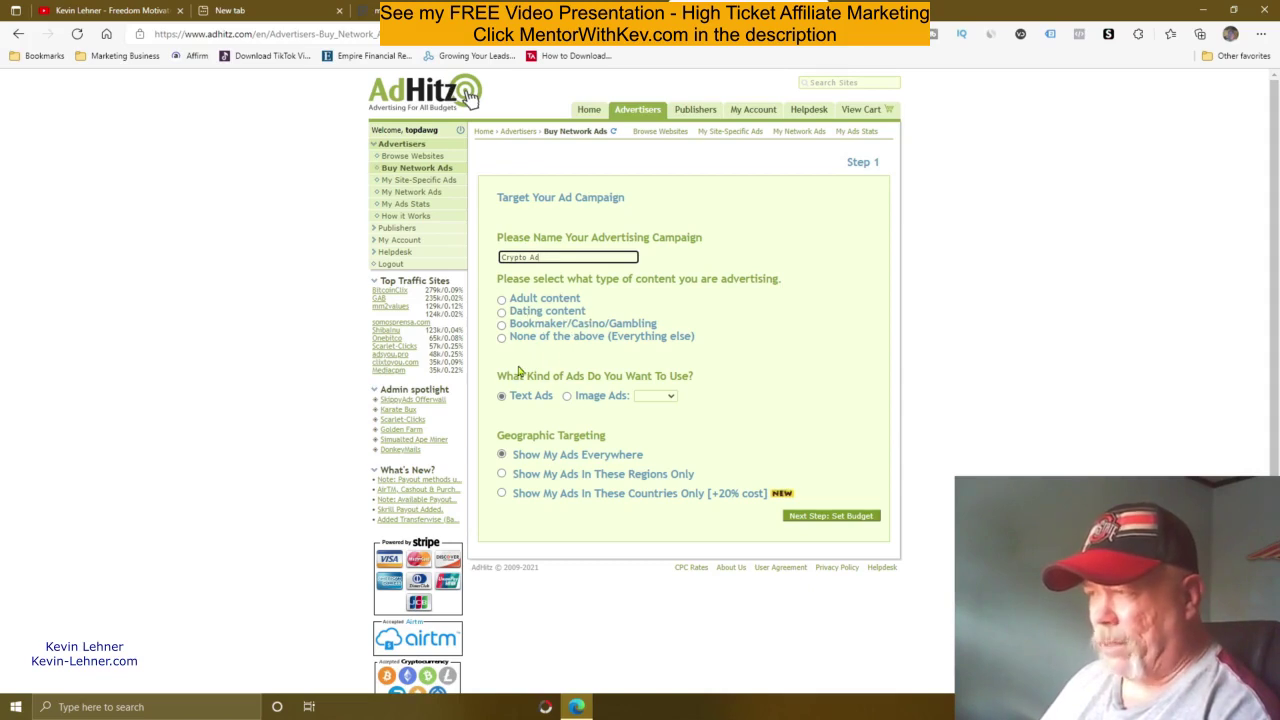
left_click(501, 341)
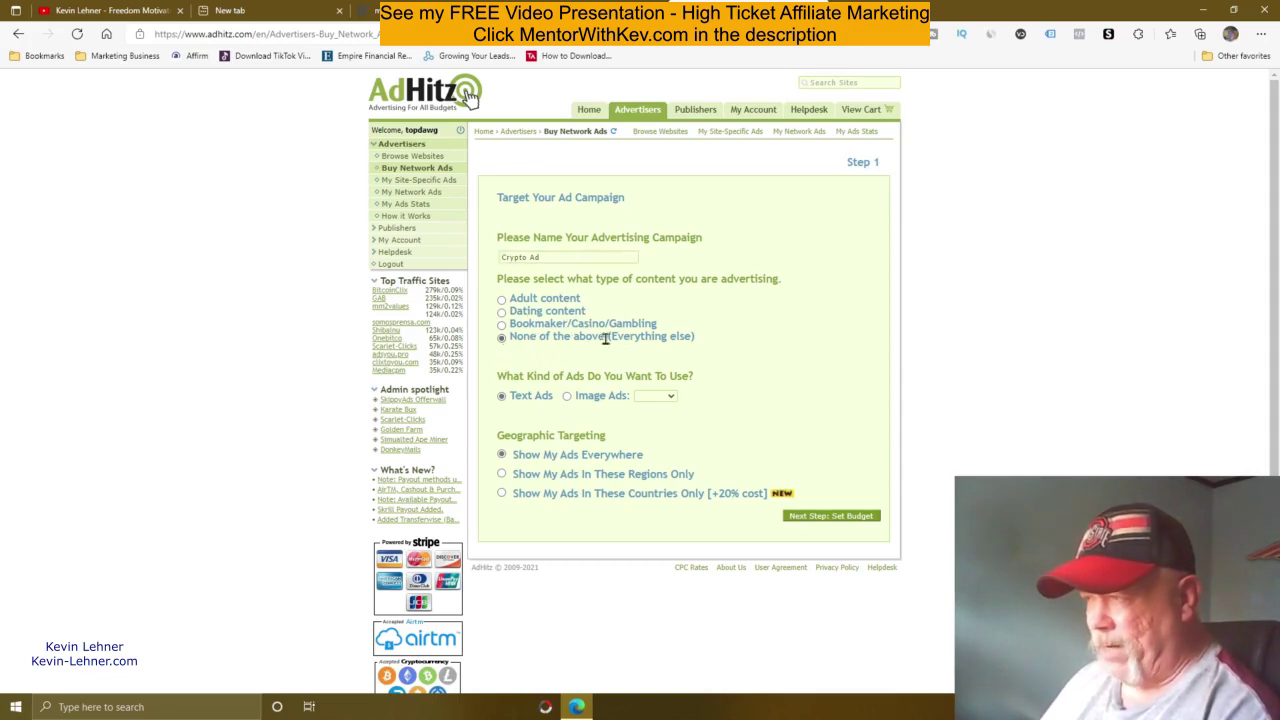
- Choose image ads for the campaign and set the banner size to 728x90
scroll(855, 410, "down", 1)
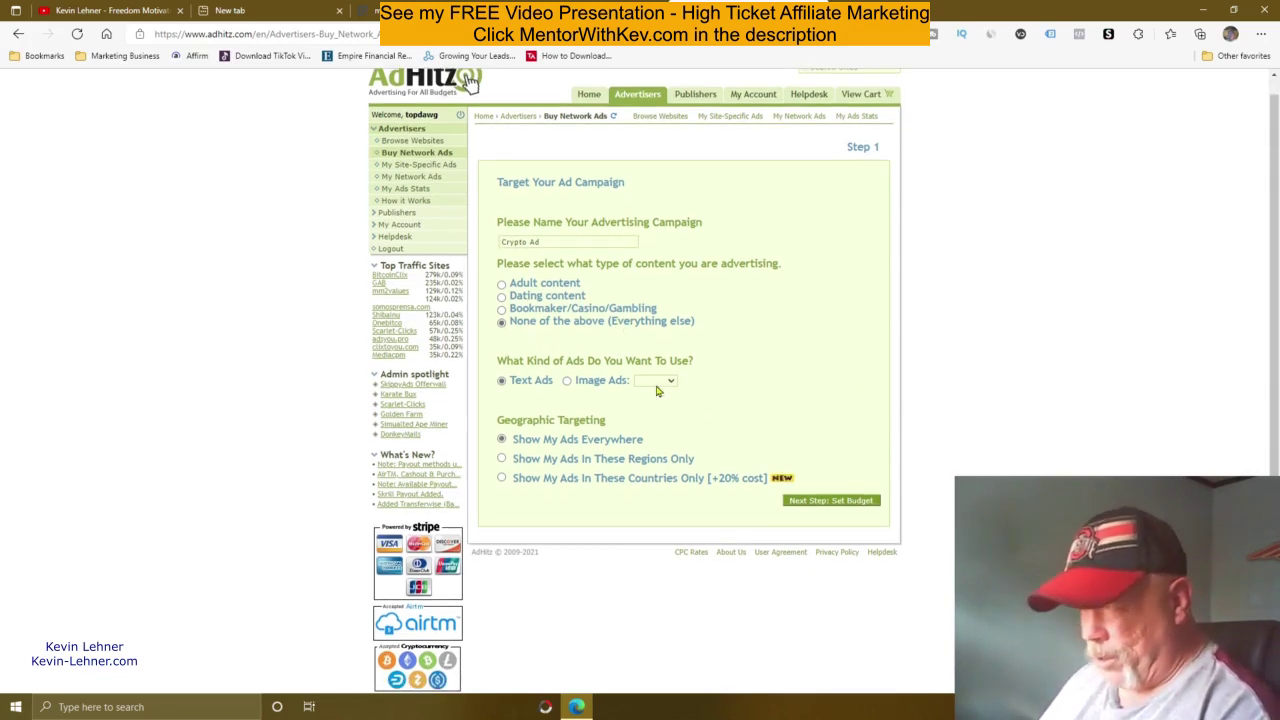
left_click(567, 381)
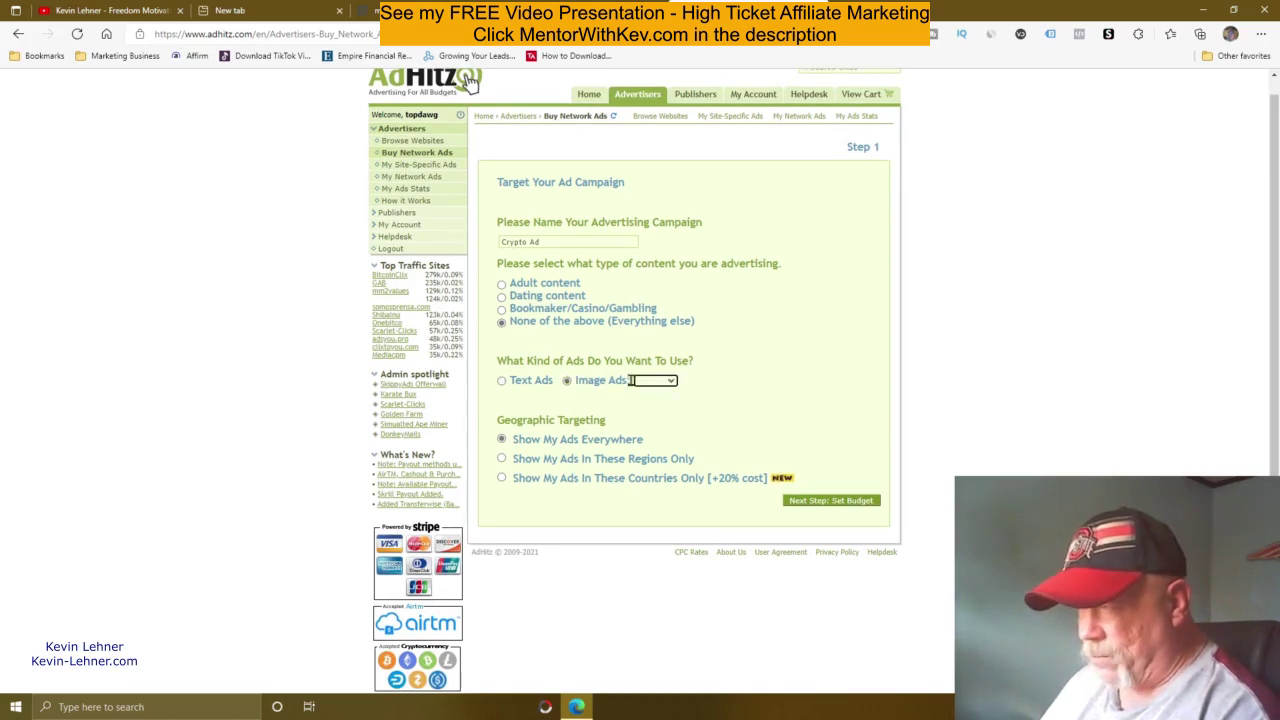
left_click(670, 381)
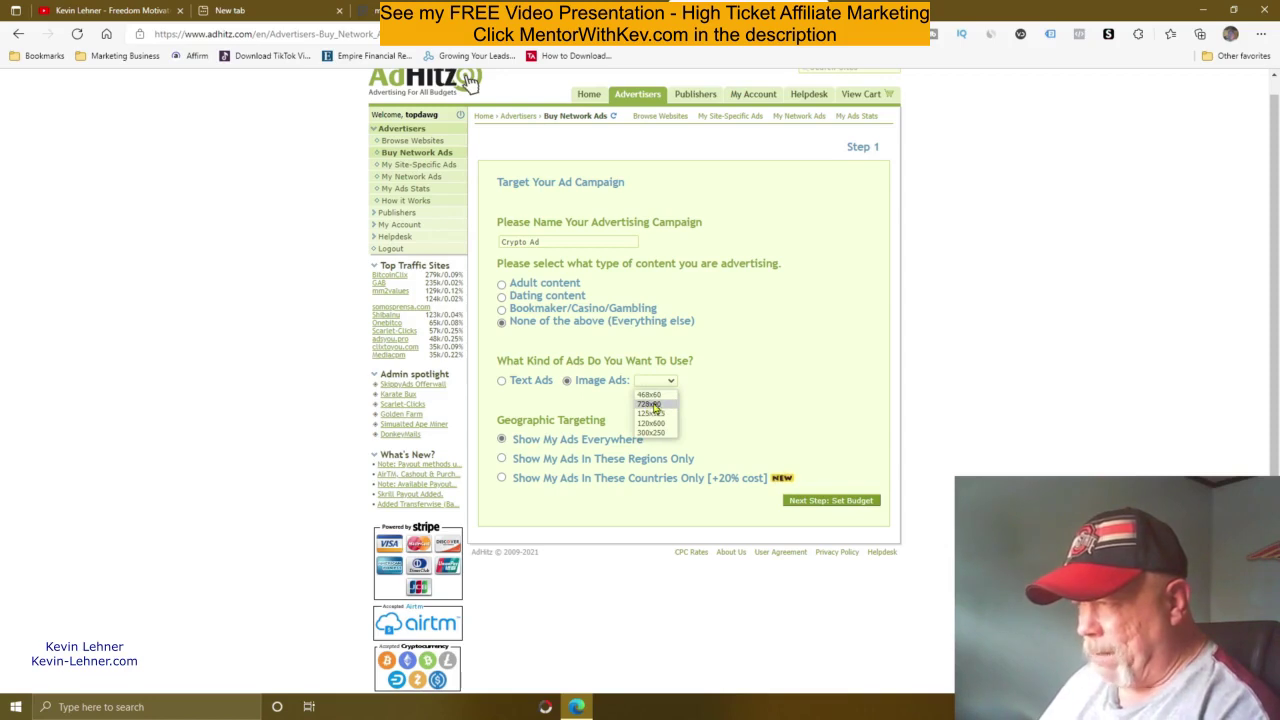
left_click(648, 405)
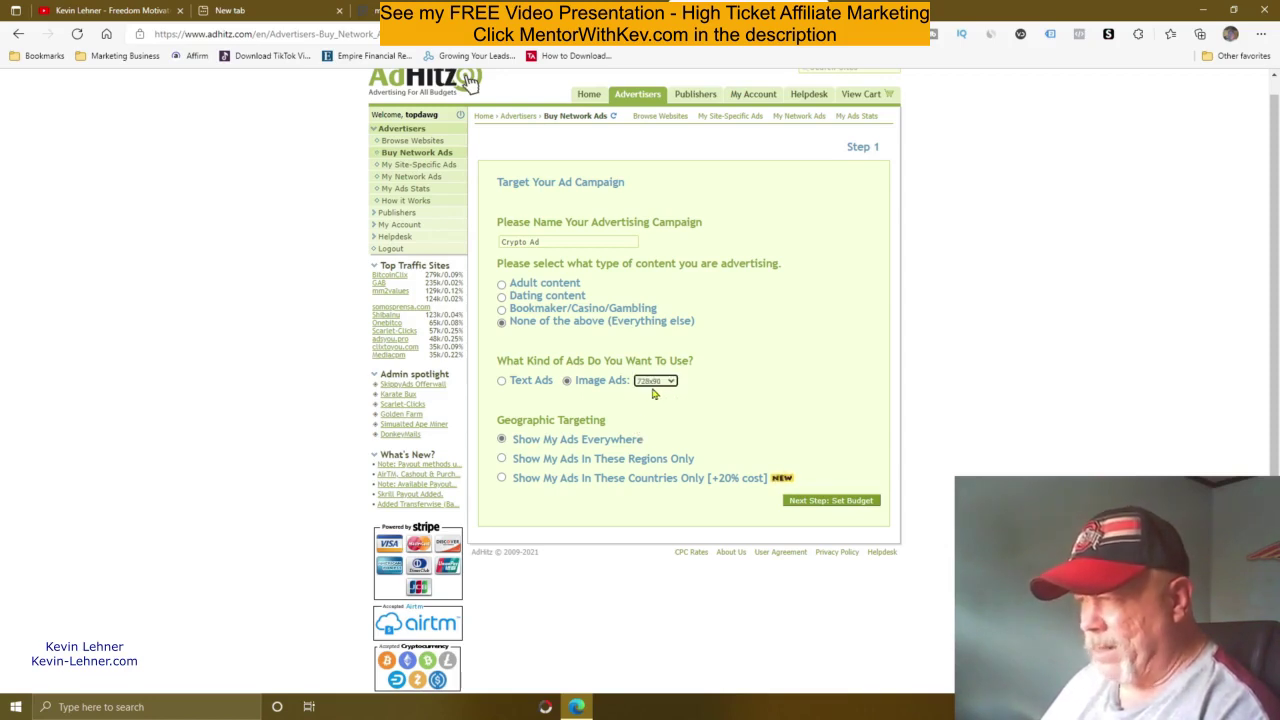
left_click(672, 383)
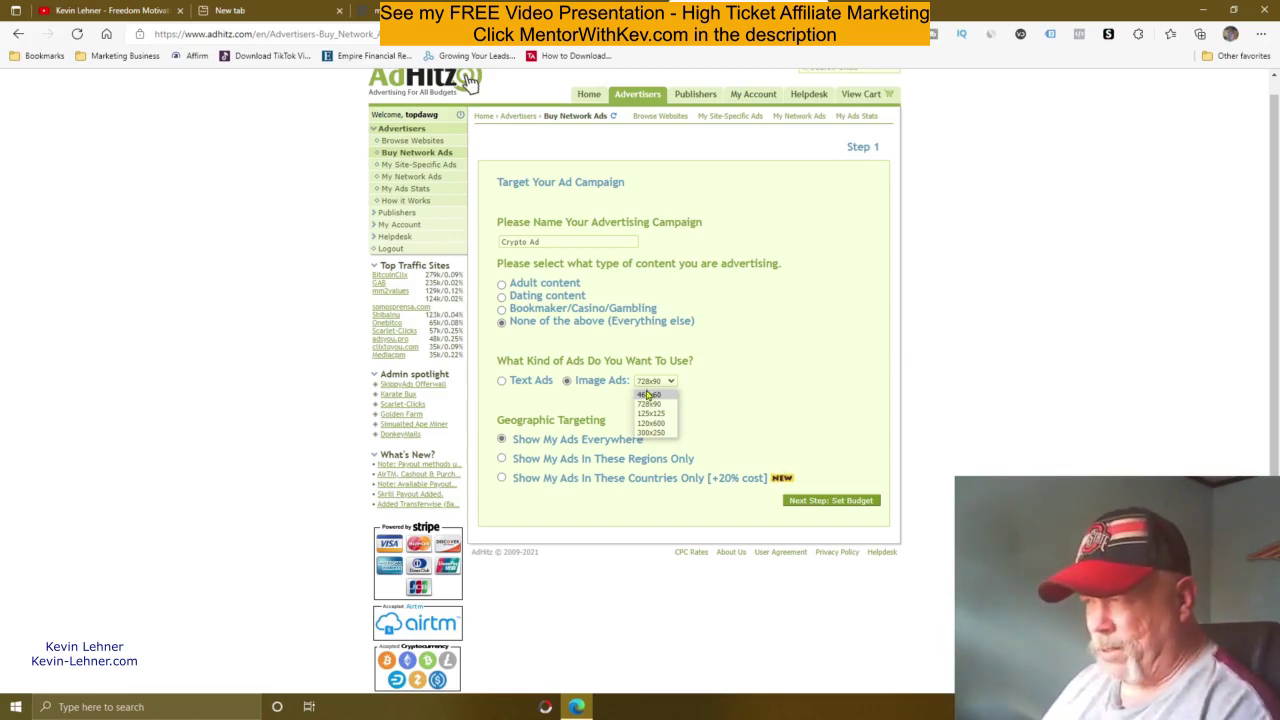
left_click(798, 404)
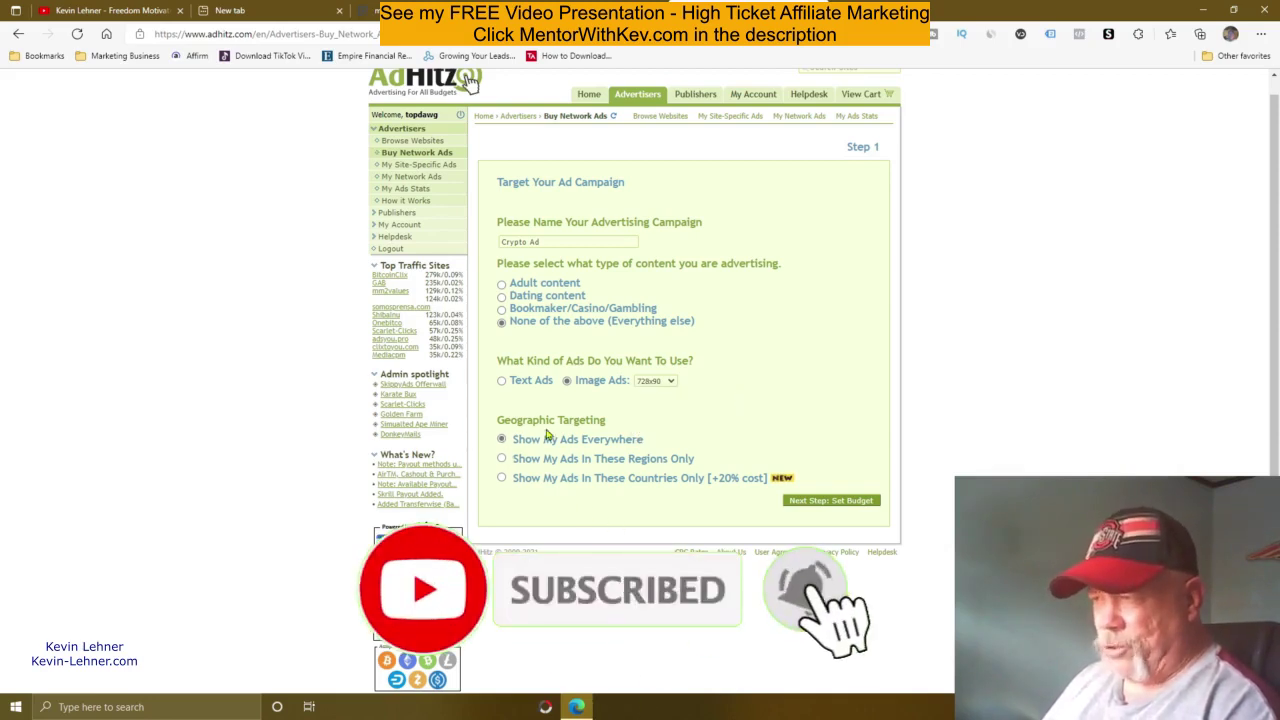
- View the region and country targeting options, set targeting back to Show My Ads Everywhere, and continue to the budget step
left_click(502, 458)
left_click(501, 551)
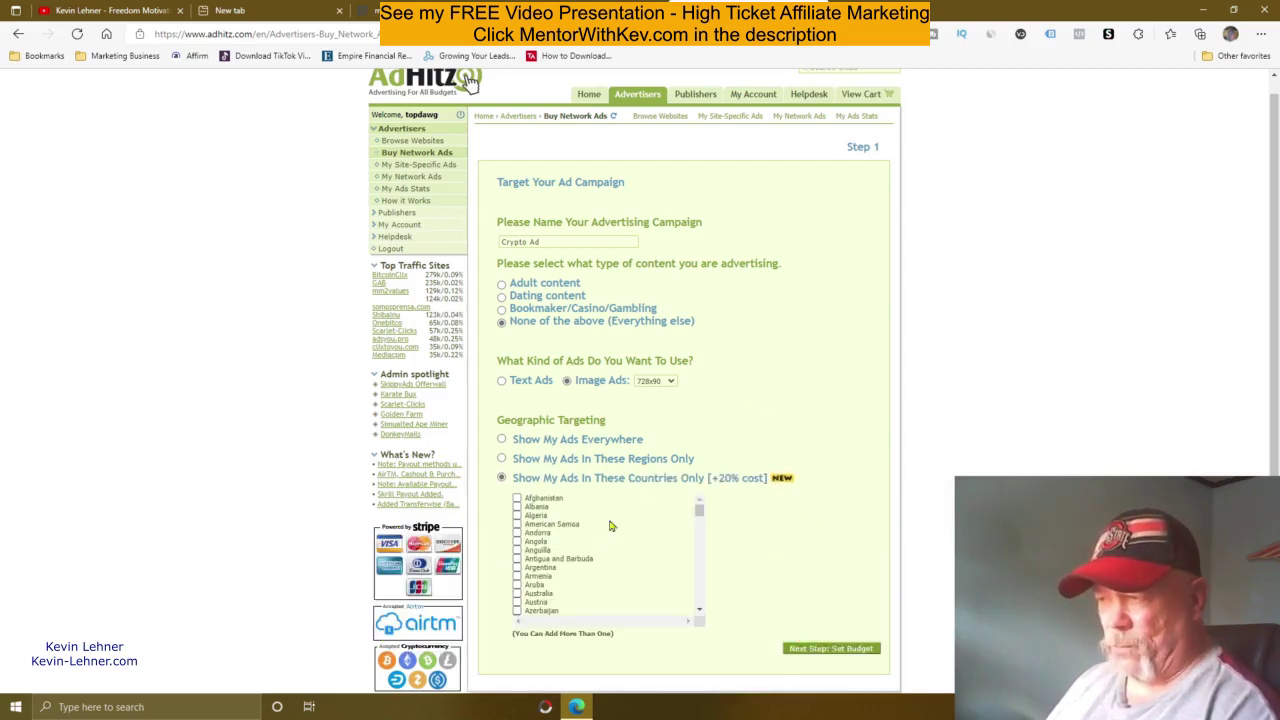
left_click(502, 440)
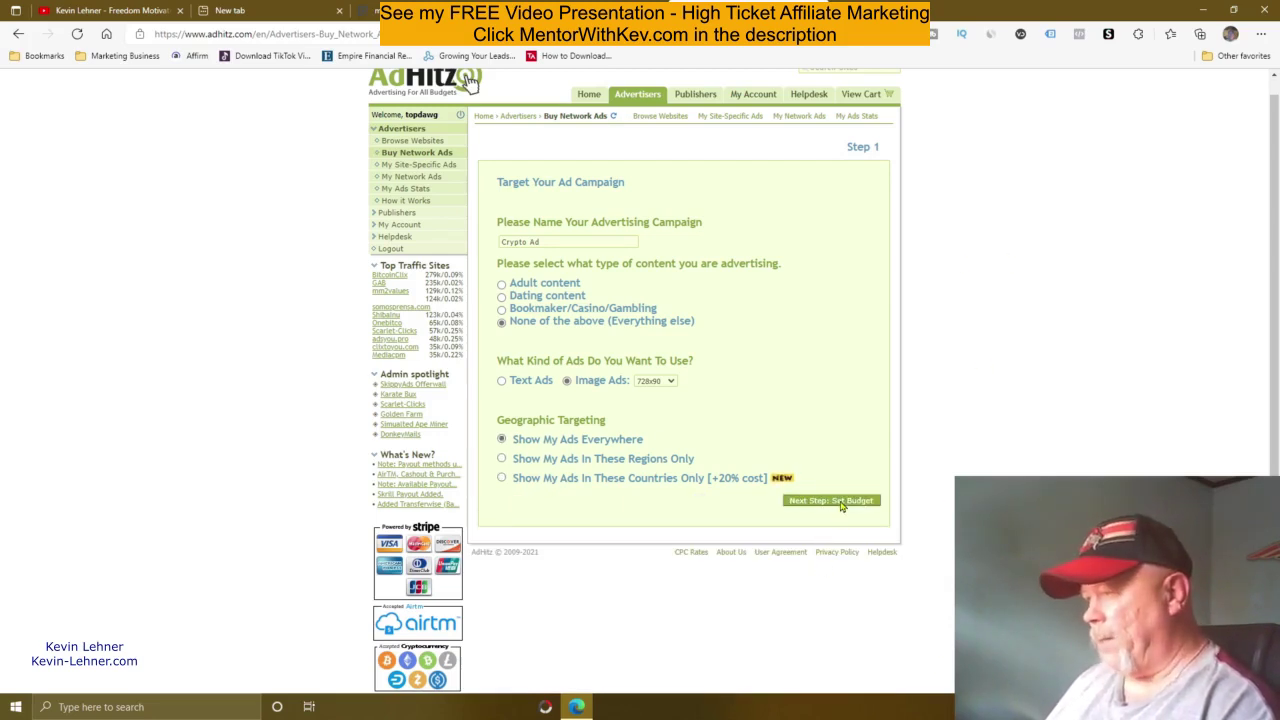
left_click(840, 503)
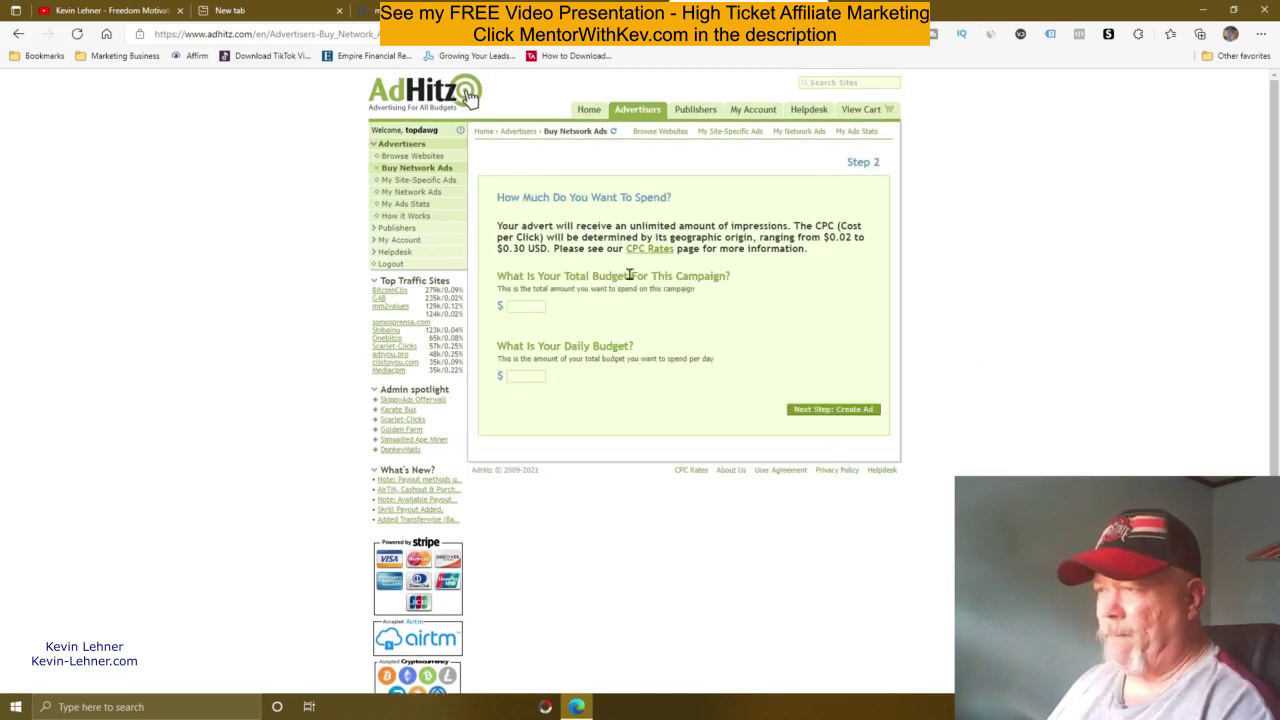
- Set the campaign's total budget to $10.00 and daily budget to $5.00, and continue to the ad creation step
left_click(527, 306)
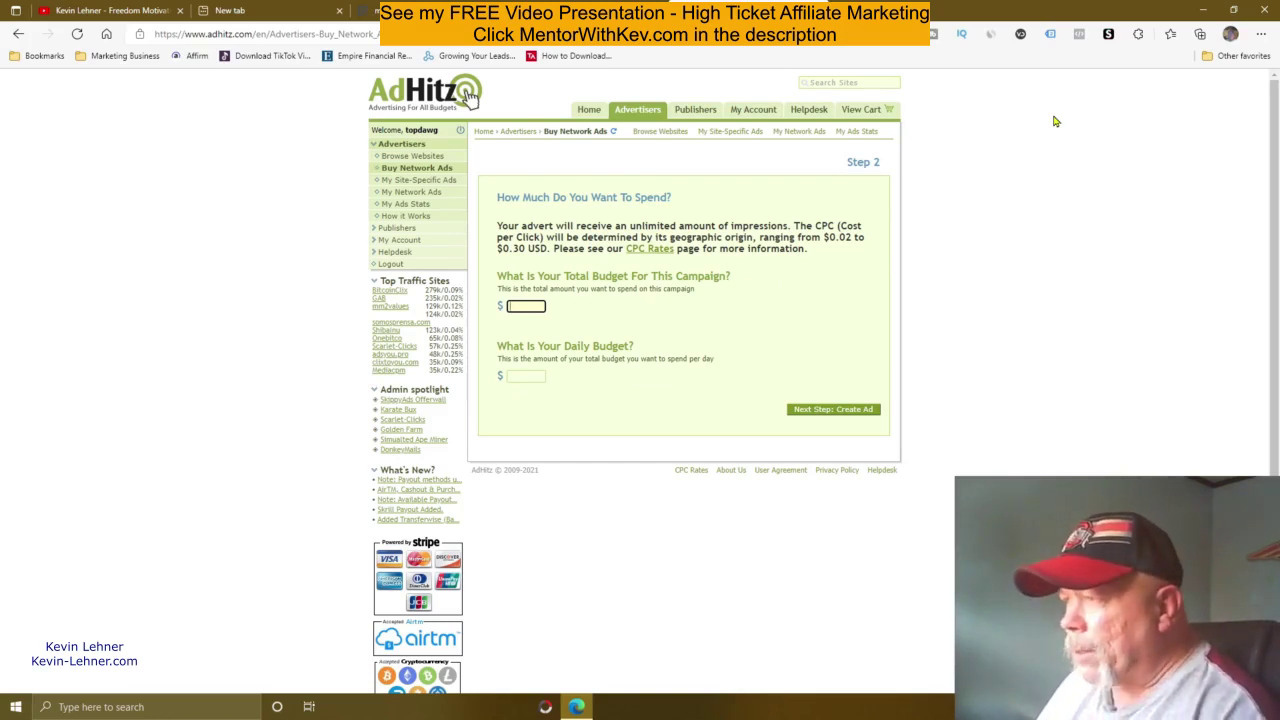
type("10.00")
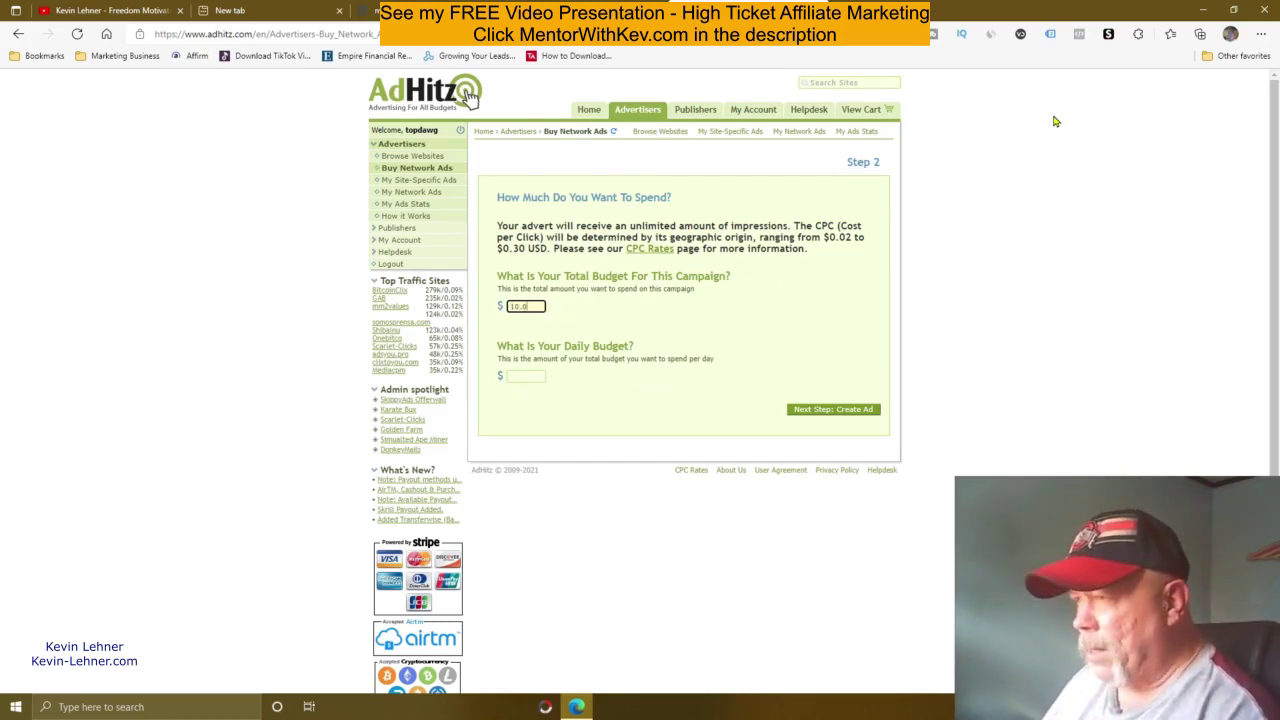
left_click(519, 376)
type("5")
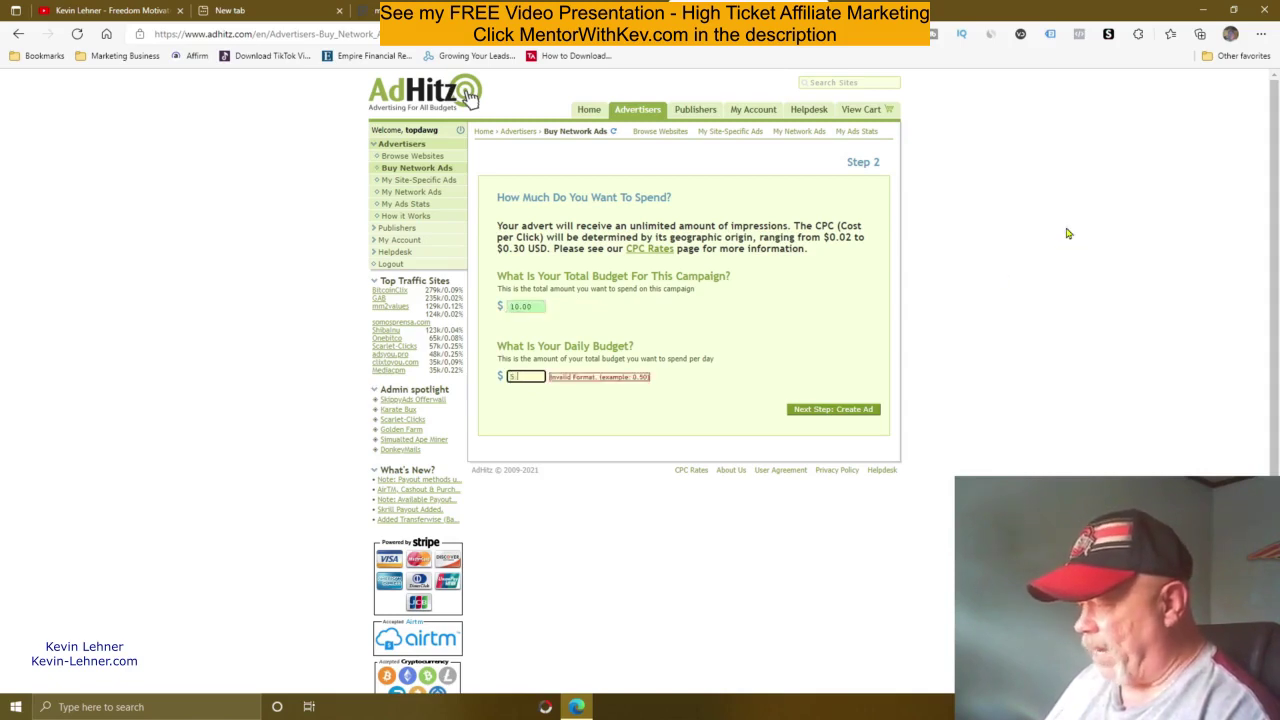
type(".00")
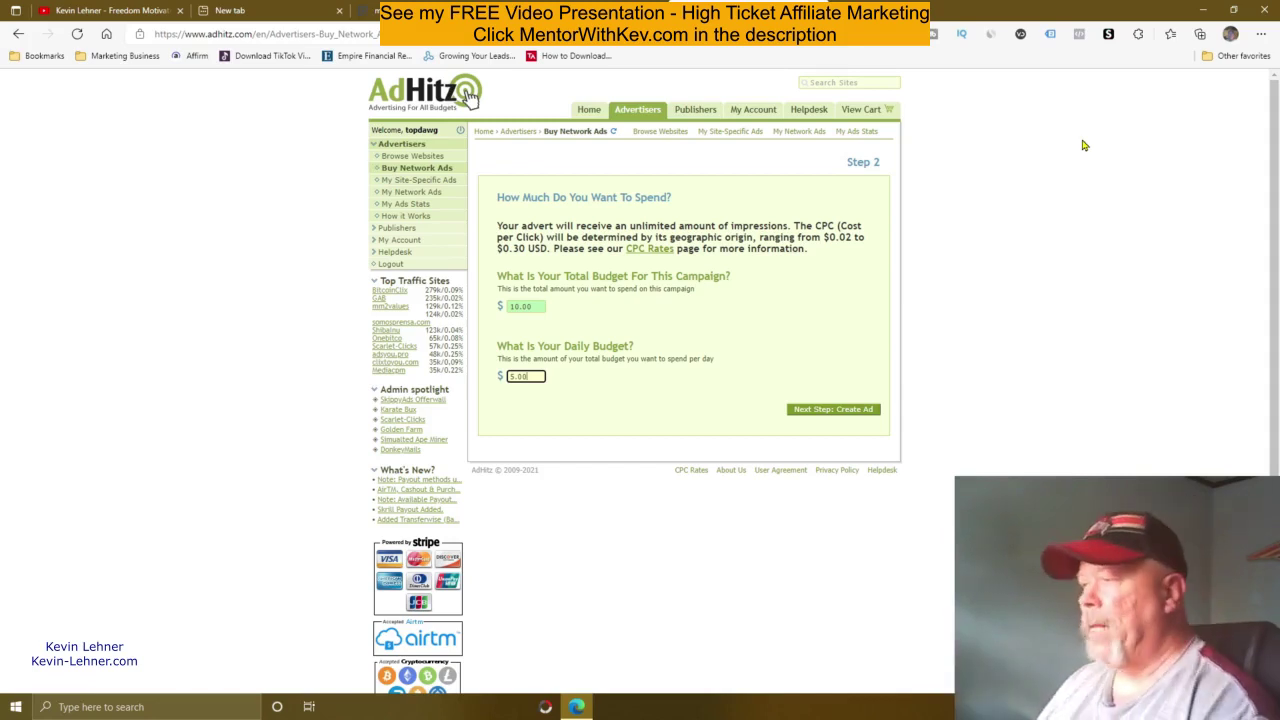
left_click(848, 412)
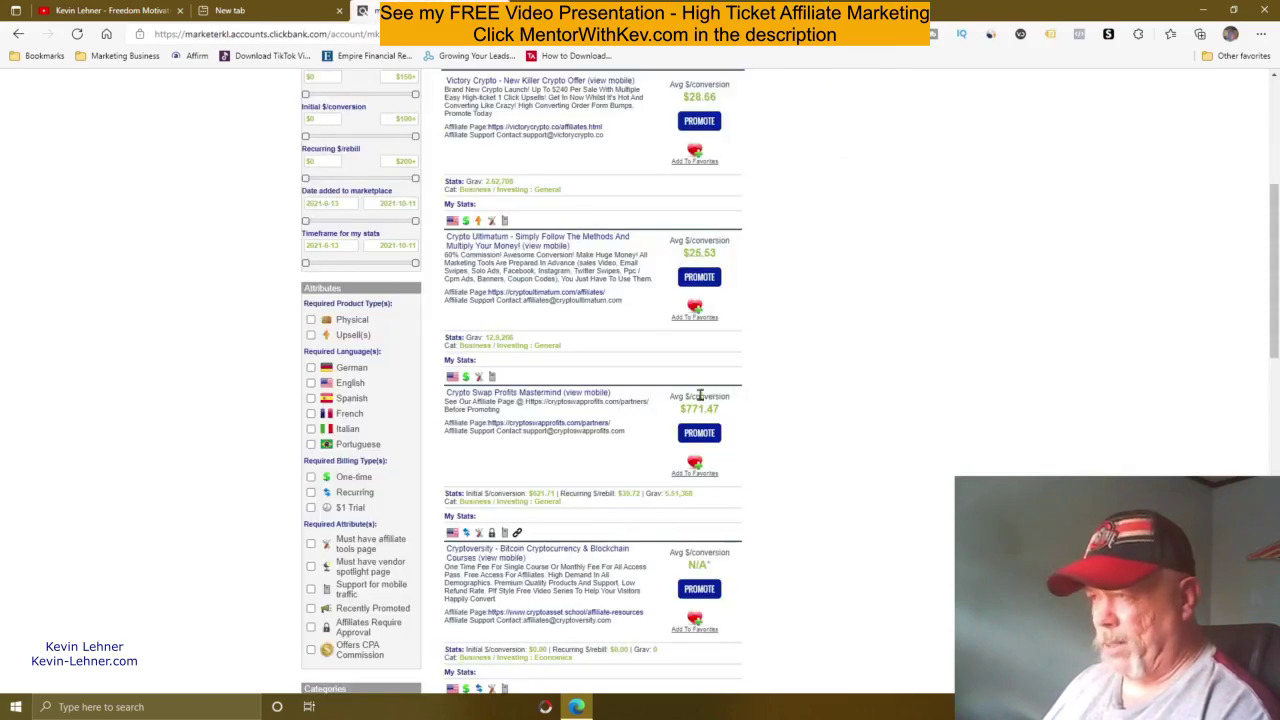
- On ClickBank, generate the Crypto Ultimatum HopLink using the saved account nickname and tracking ID Adhitz, and copy the link
left_click(700, 280)
left_click(183, 136)
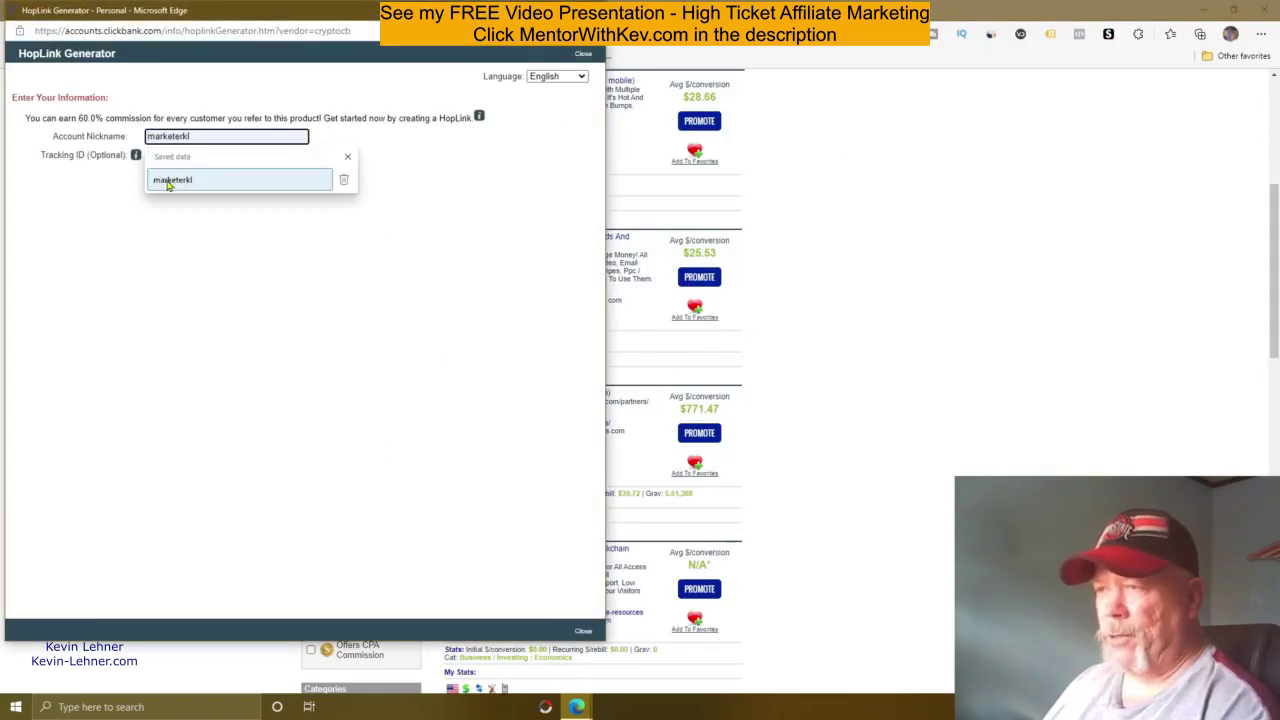
left_click(171, 180)
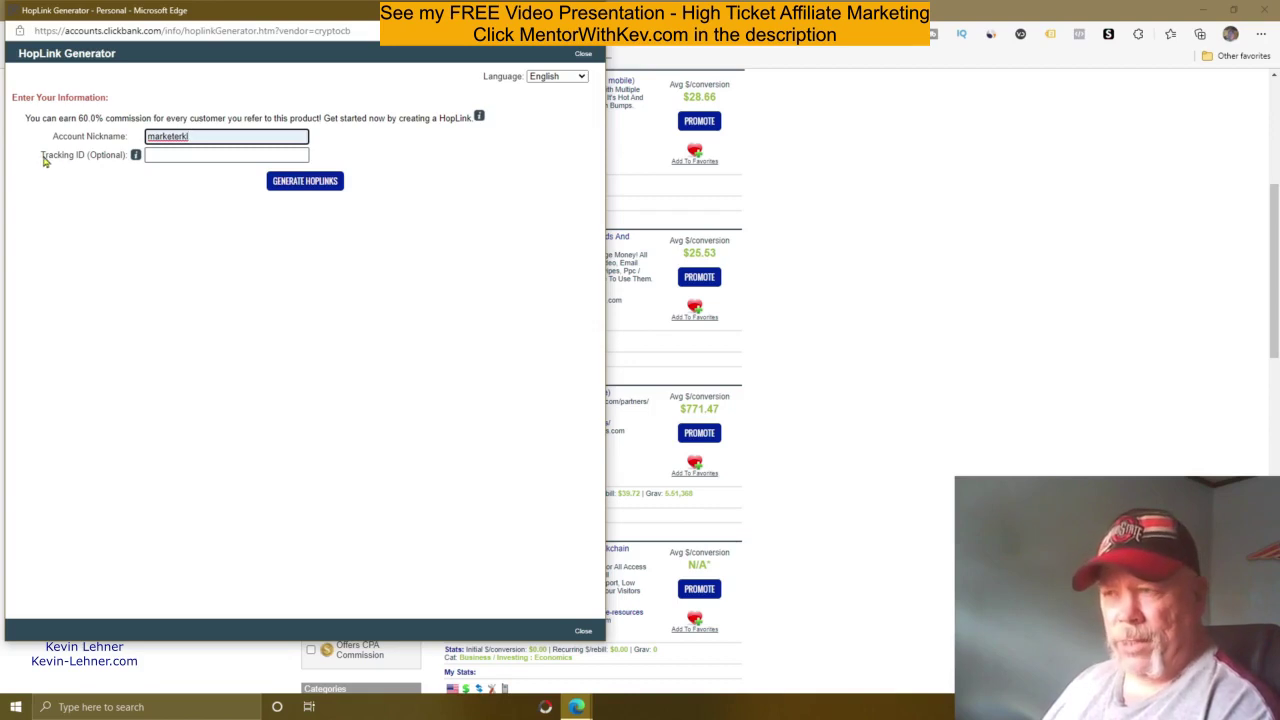
left_click(189, 153)
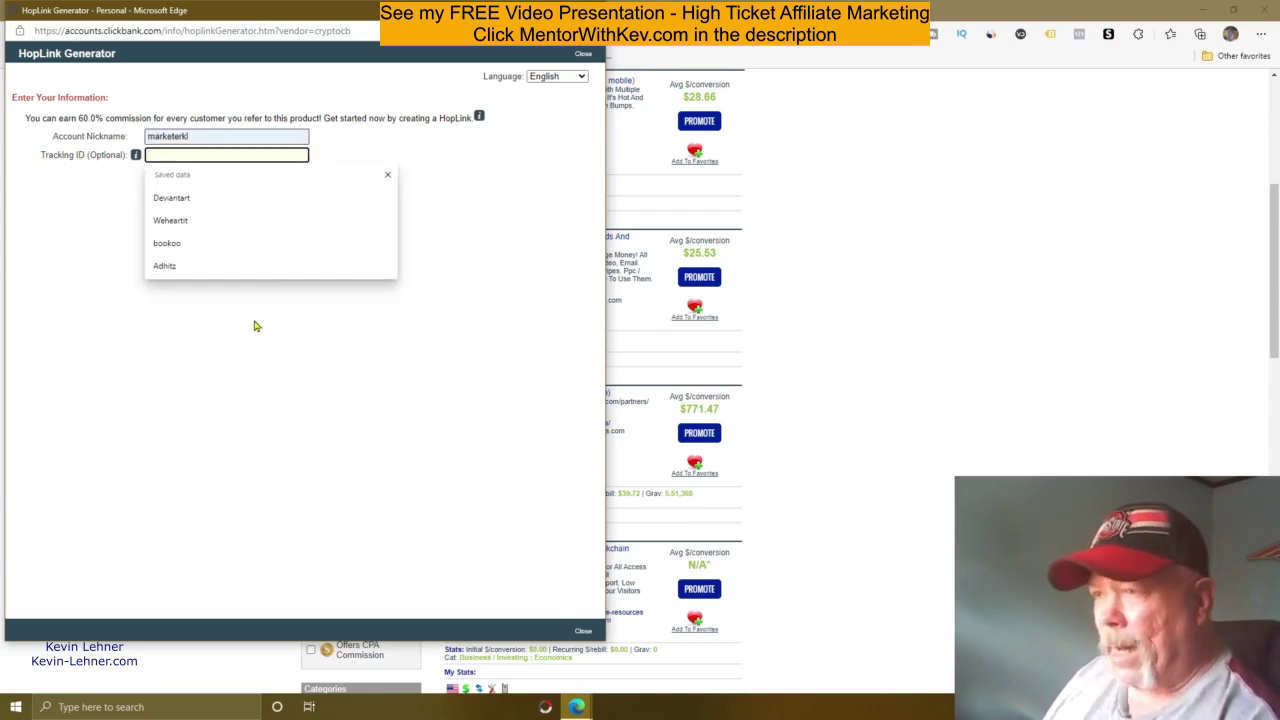
left_click(157, 265)
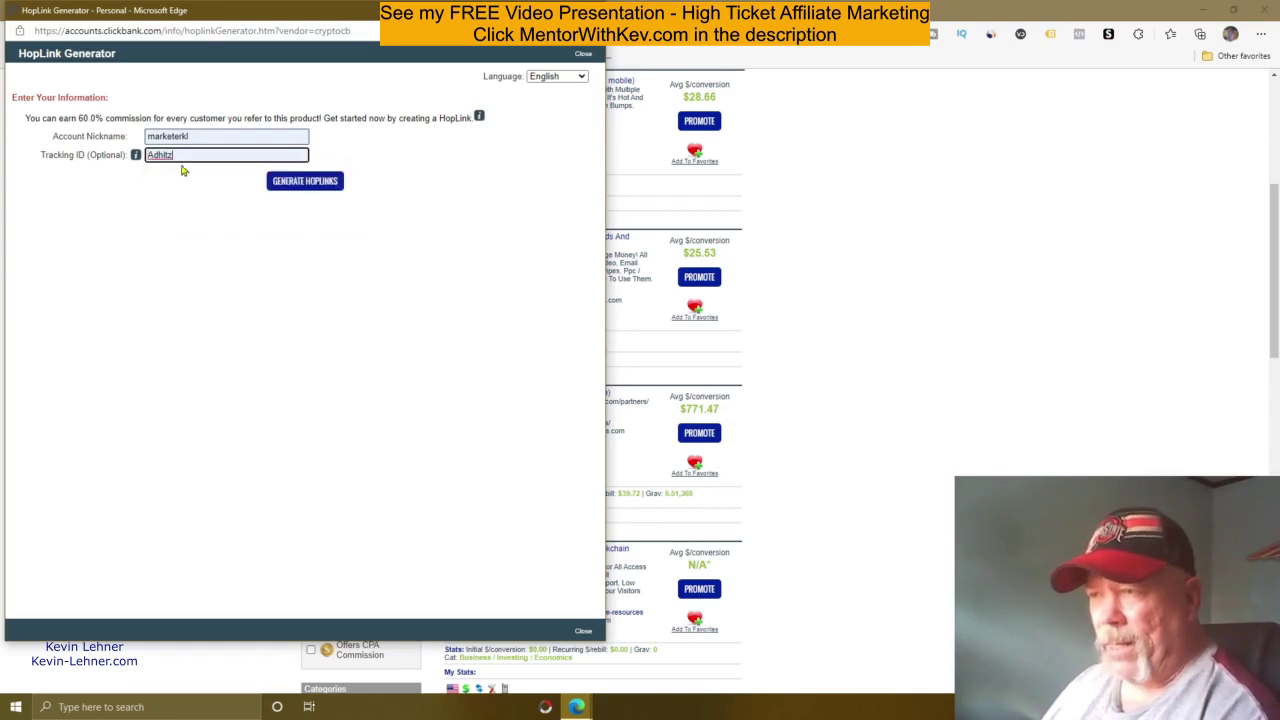
left_click(310, 186)
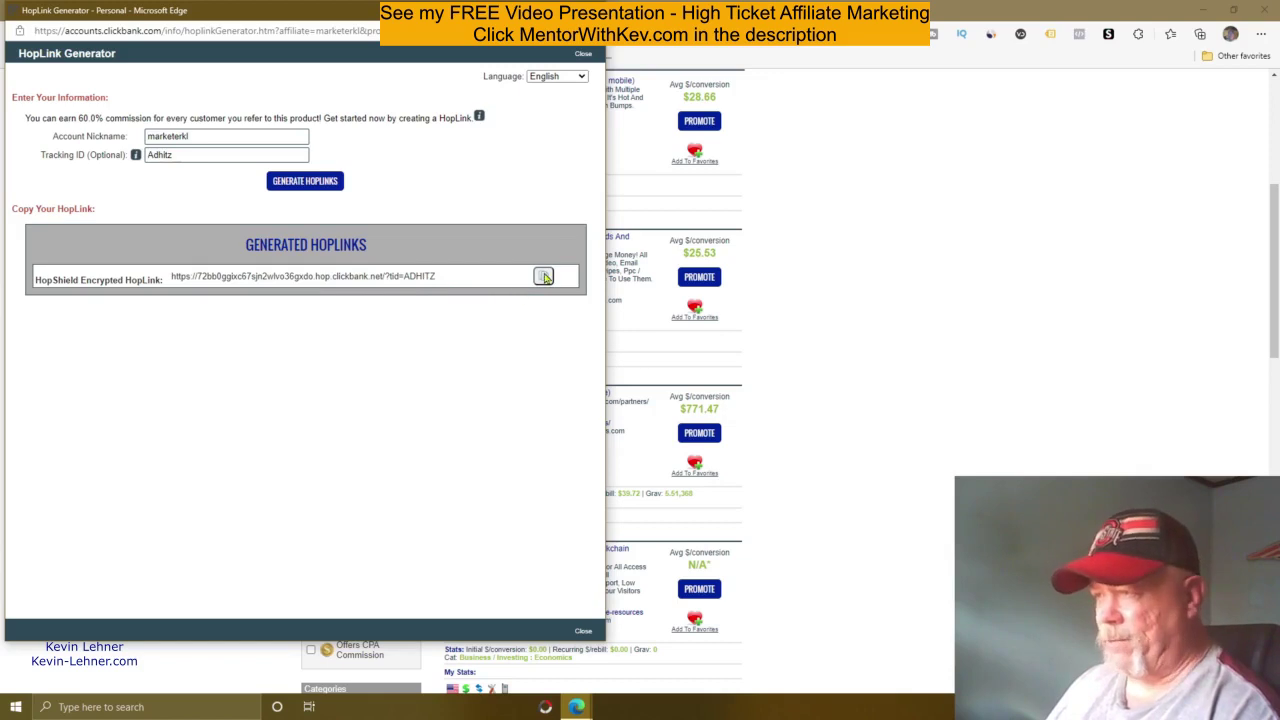
left_click(543, 276)
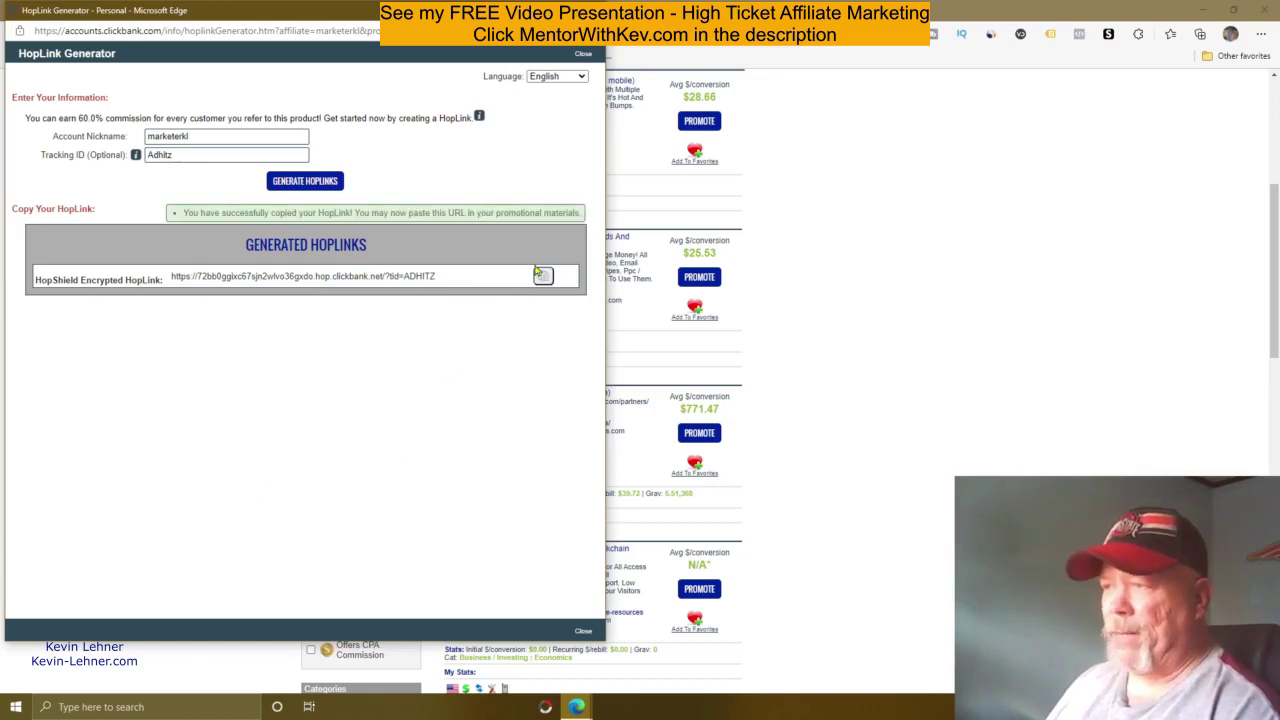
- Switch back to the AdHitz ad form and enter the copied HopLink as the ad's destination URL
left_click(672, 175)
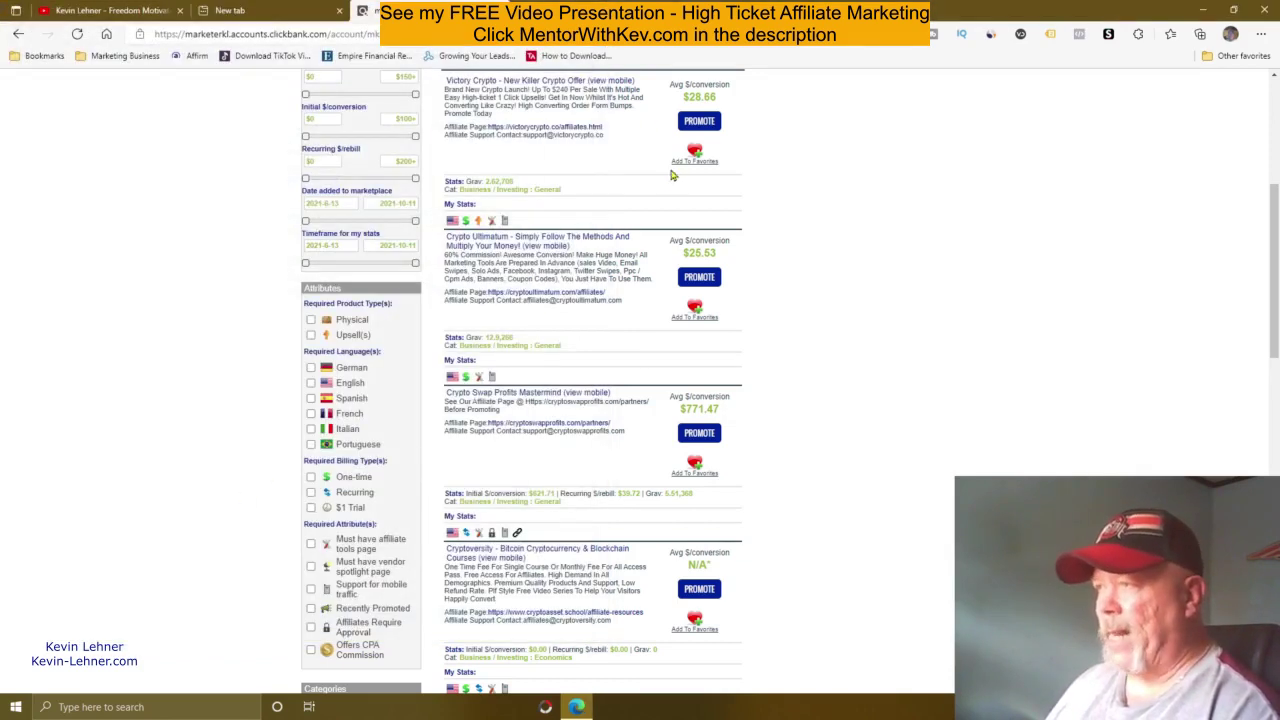
left_click(688, 12)
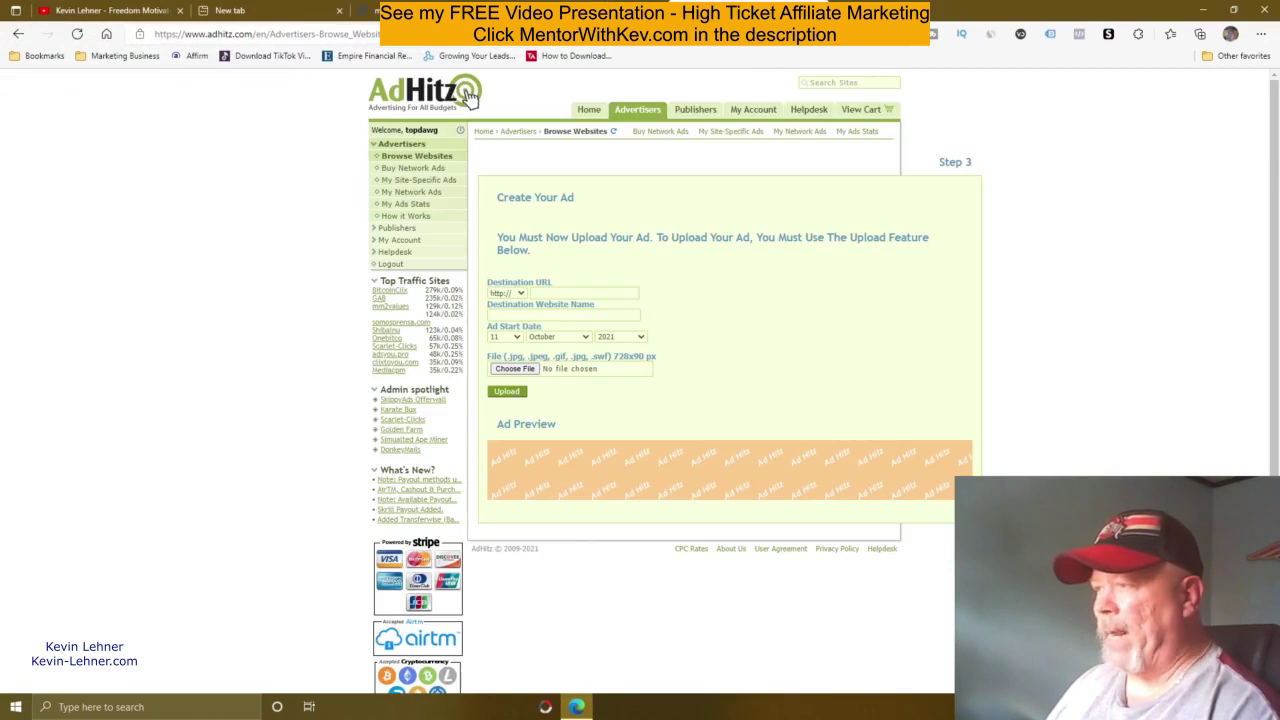
left_click(551, 291)
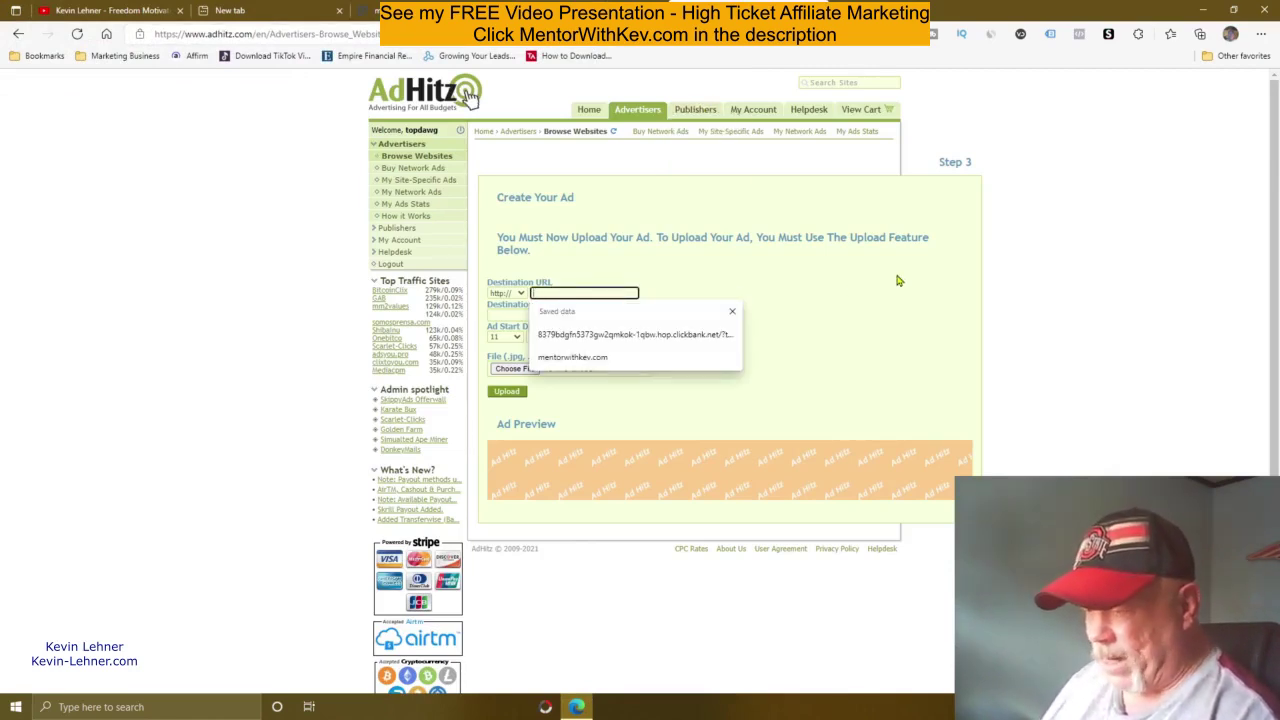
key("Down")
key("Return")
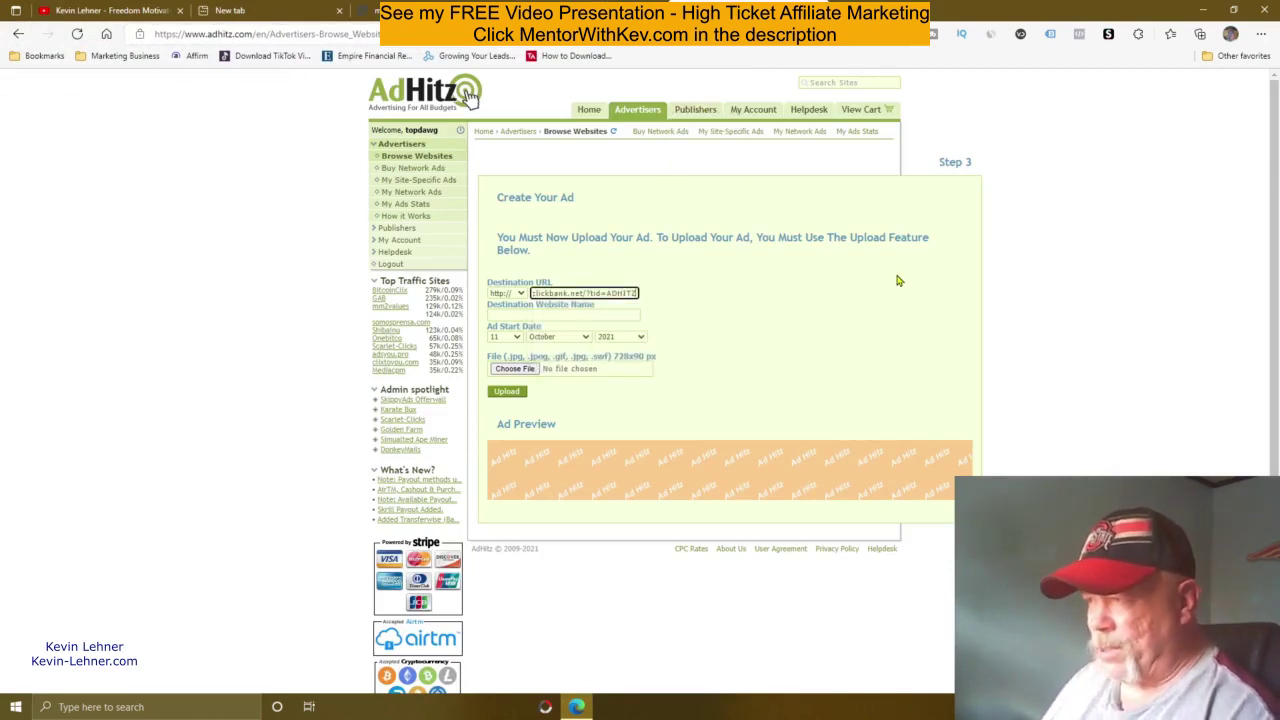
- Enter Crypto Ultimatum as the destination website name and set the ad start date to 12 October 2021
left_click(500, 314)
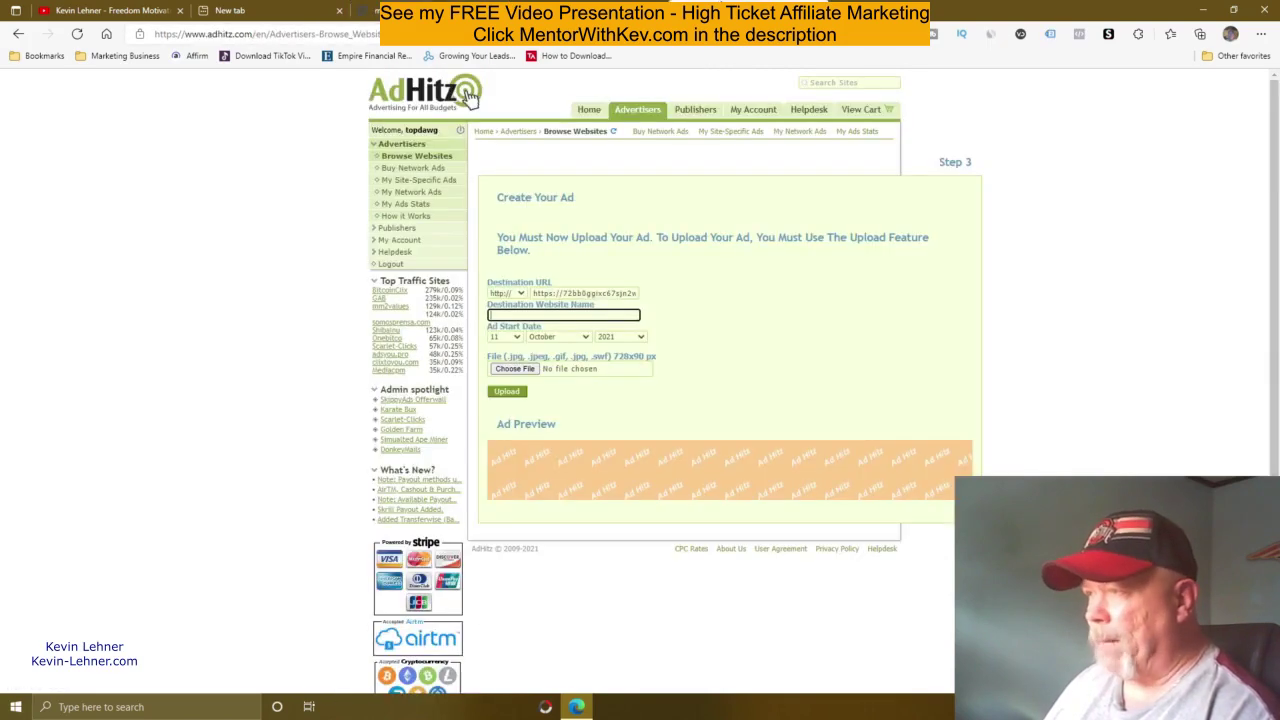
type("Crypto Ultimatum")
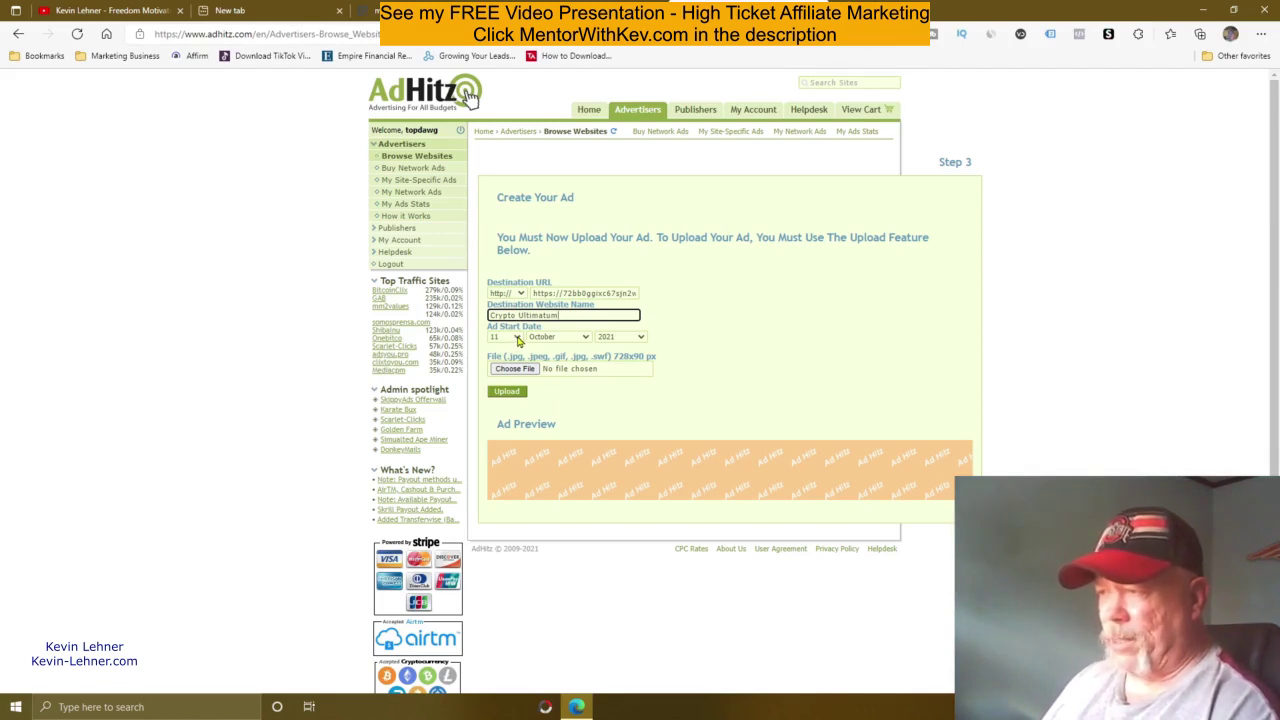
left_click(517, 337)
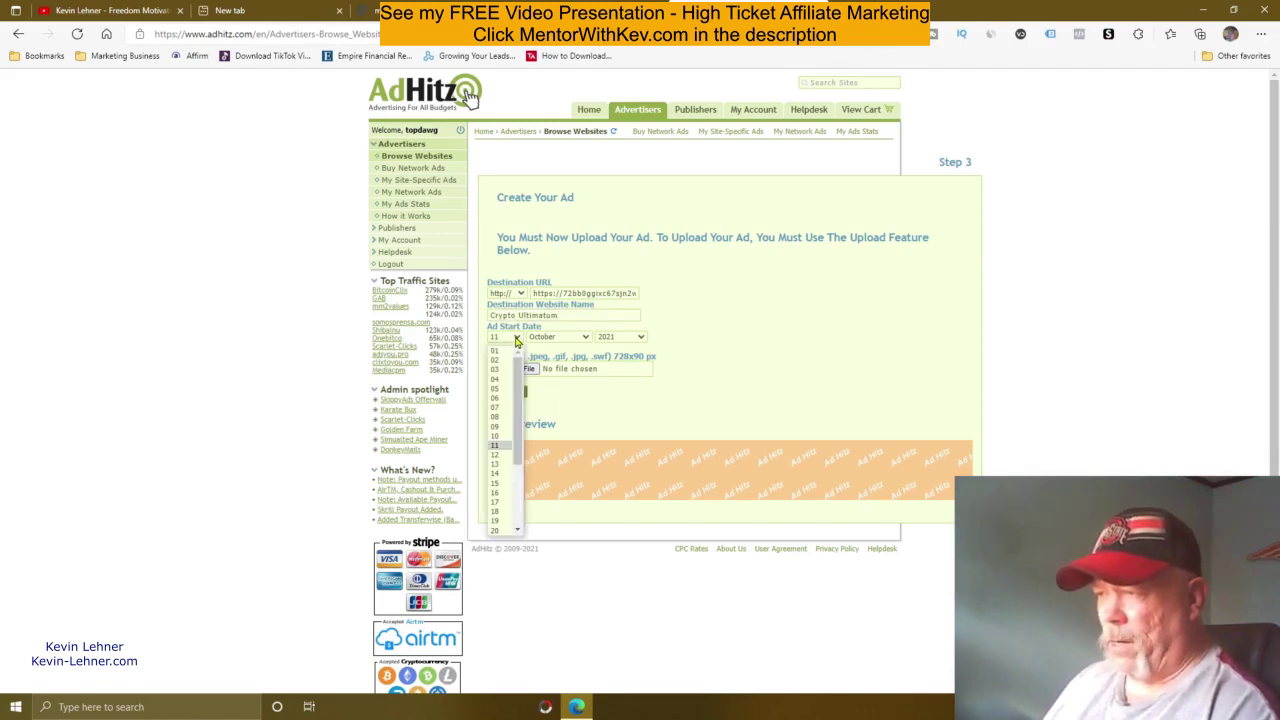
left_click(497, 458)
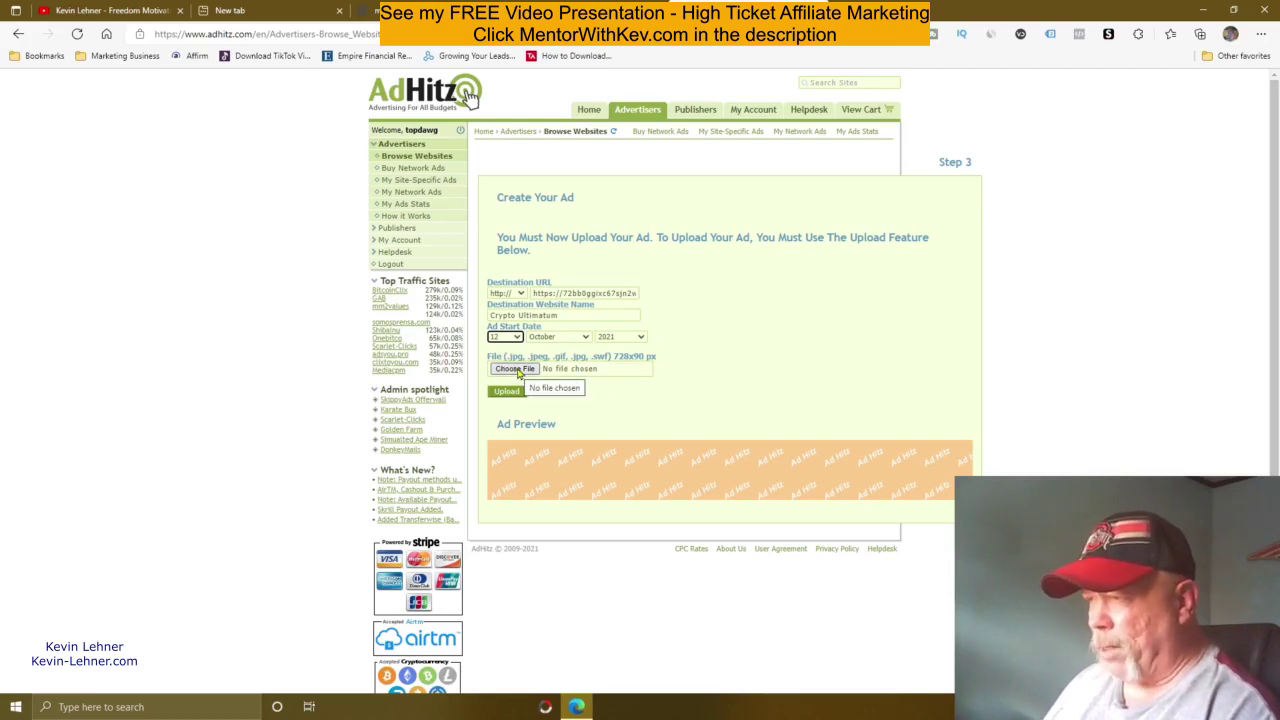
- Choose crypto-ultimatum-01.jpg from the Downloads folder as the 728x90 banner file and upload it to the ad
left_click(548, 372)
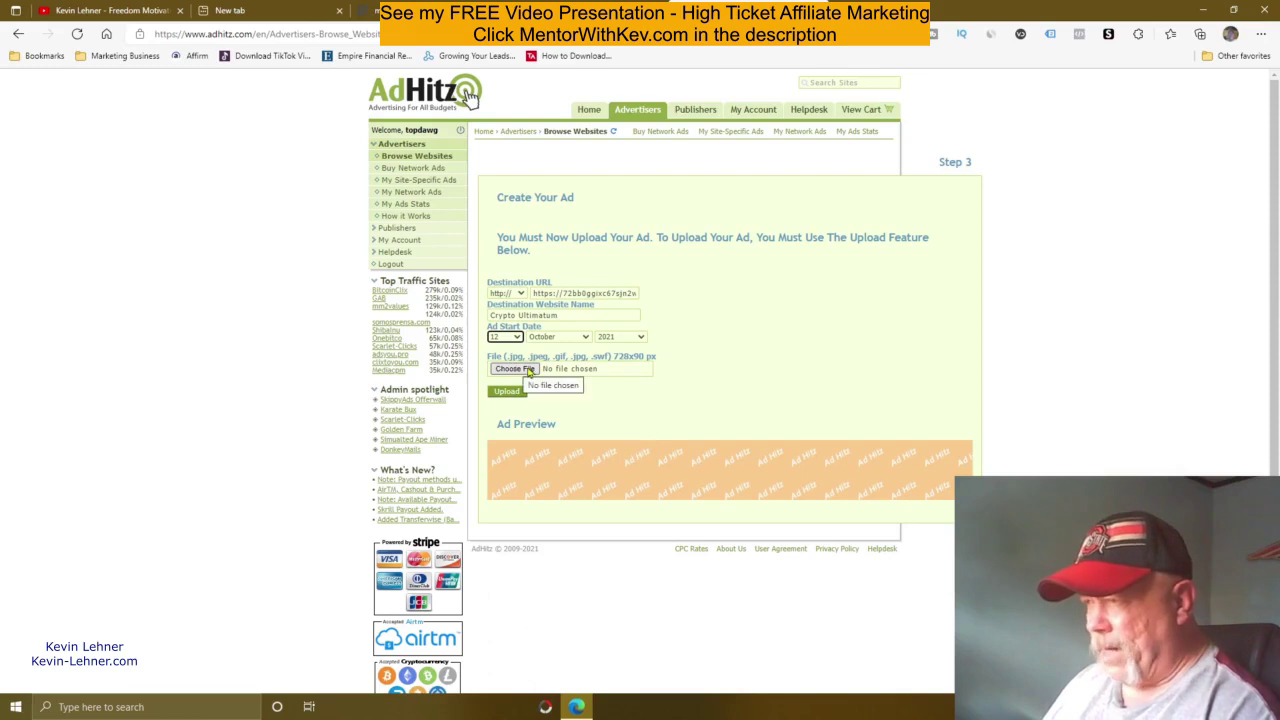
left_click(514, 370)
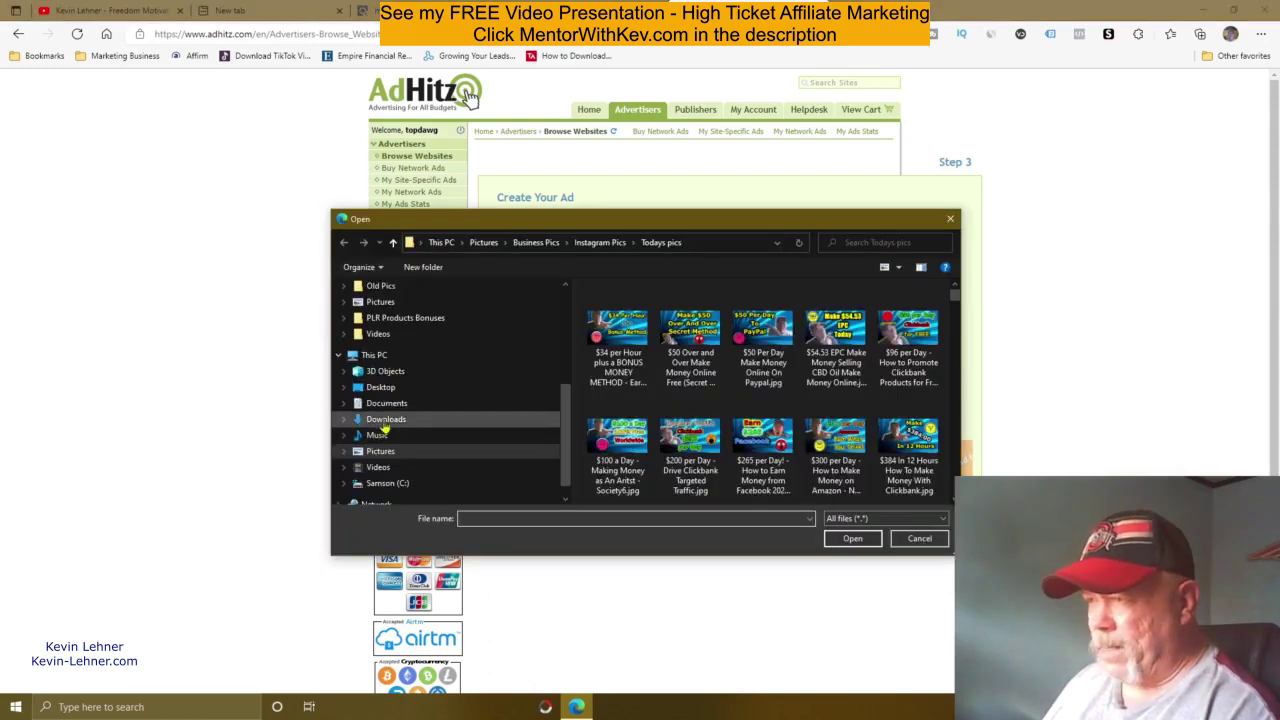
left_click(464, 424)
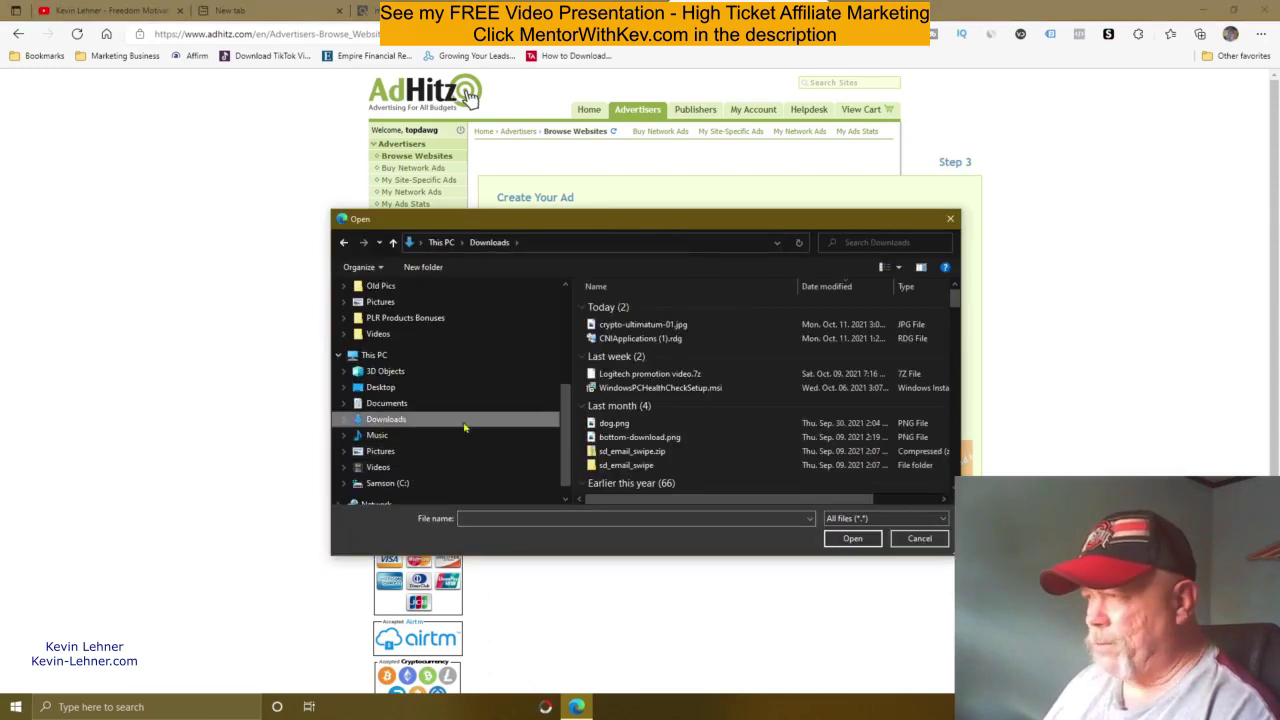
left_click(641, 327)
double_click(641, 327)
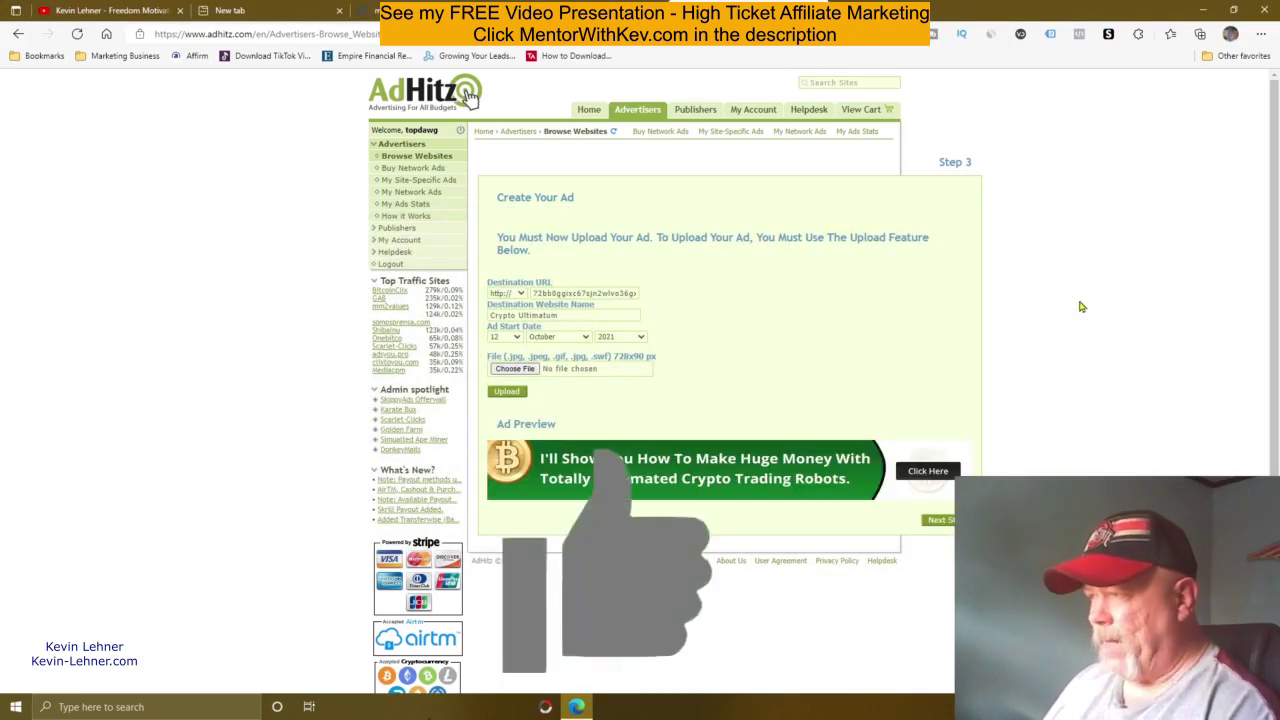
- Continue to the basket and check out the Crypto Ad campaign, agreeing to the User Agreement and Privacy Policy
scroll(1125, 360, "down", 1)
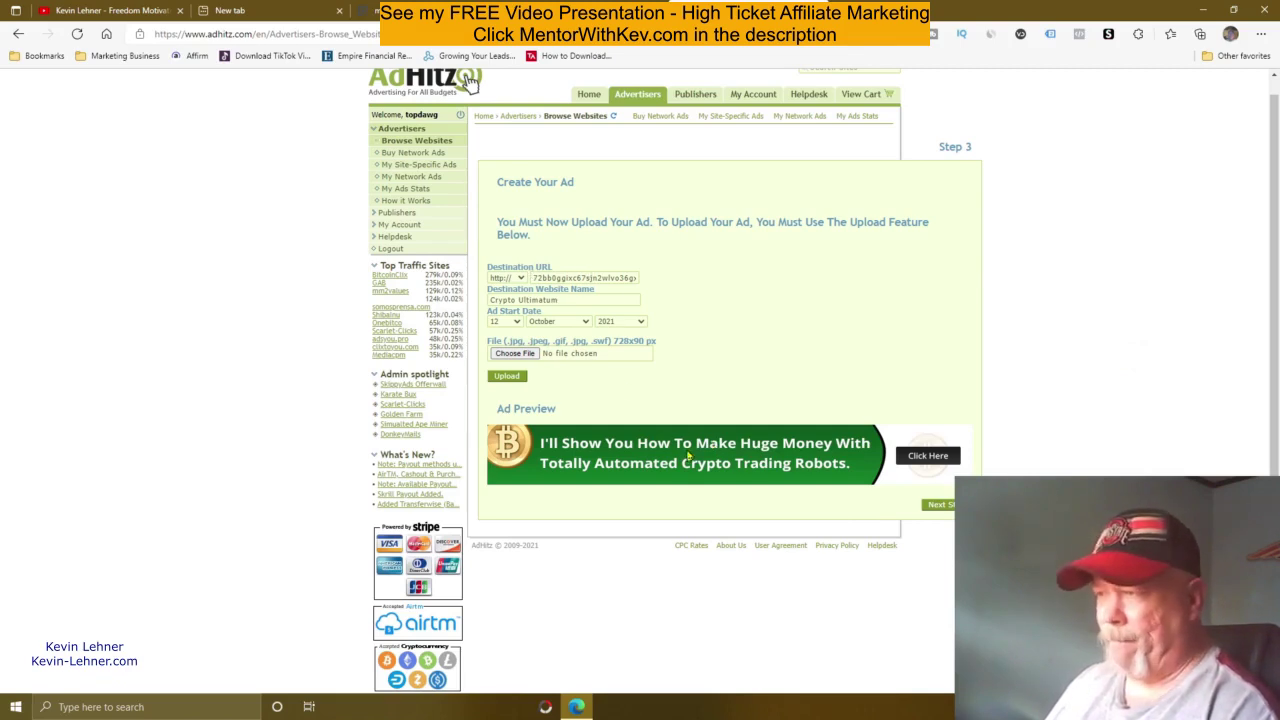
left_click(948, 506)
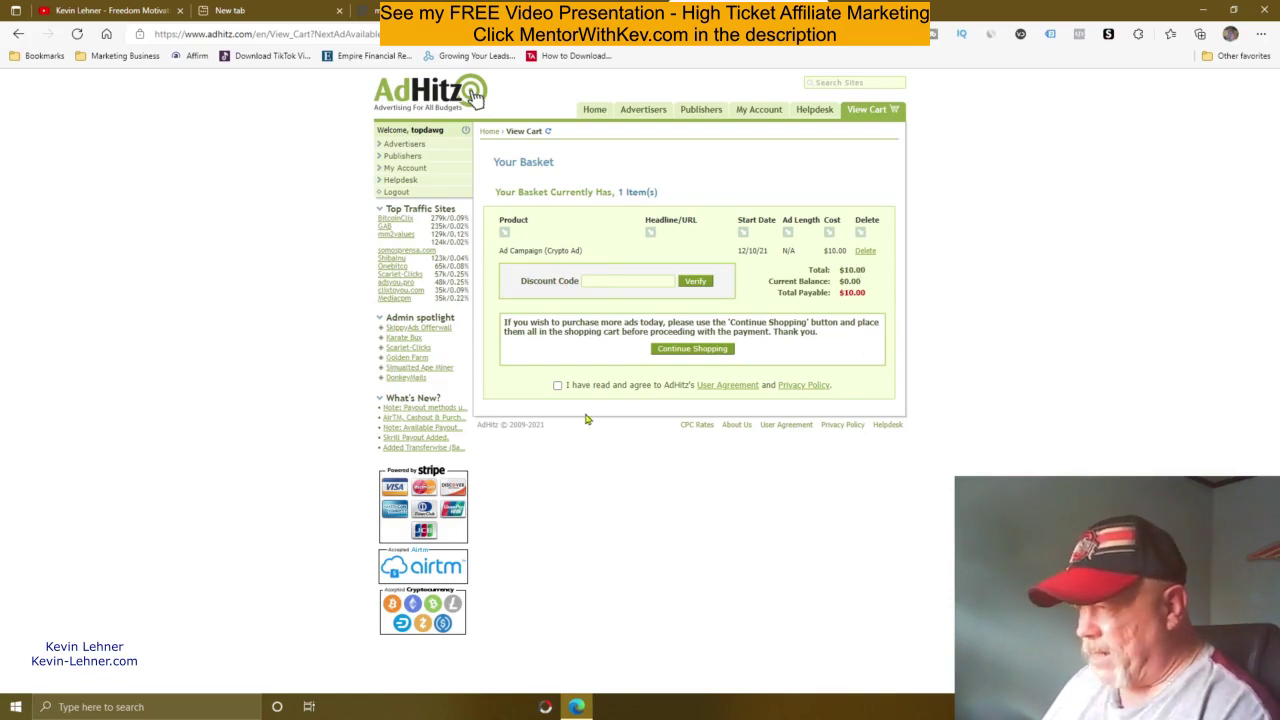
left_click(558, 386)
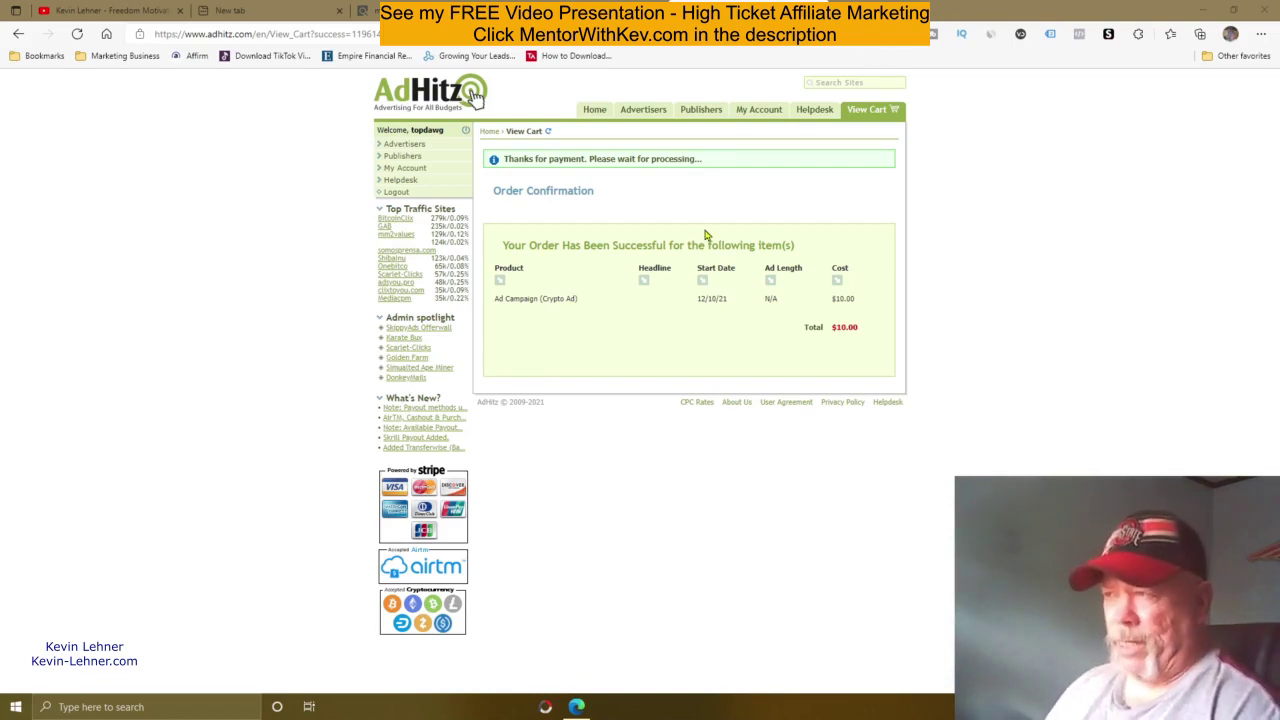
- Open the advertiser's ad statistics and select the Mentorwithkev.com network advert to view its figures for October 2021
mouse_move(638, 119)
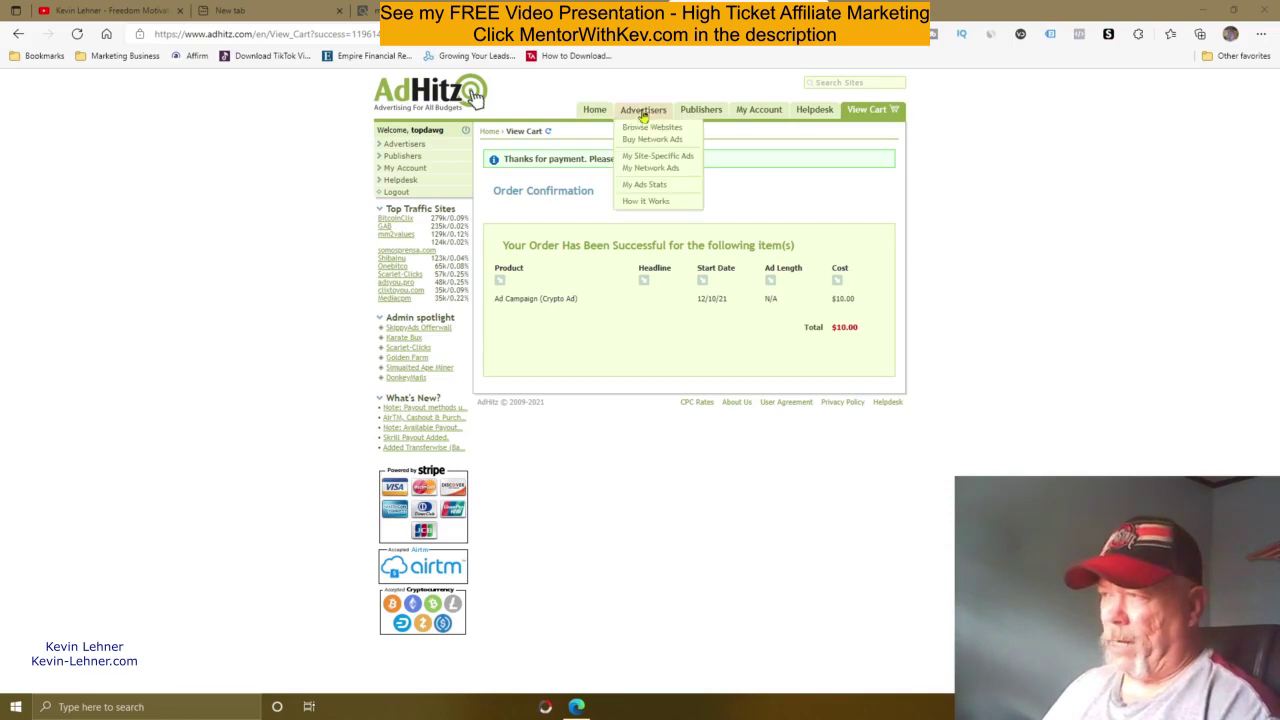
left_click(648, 186)
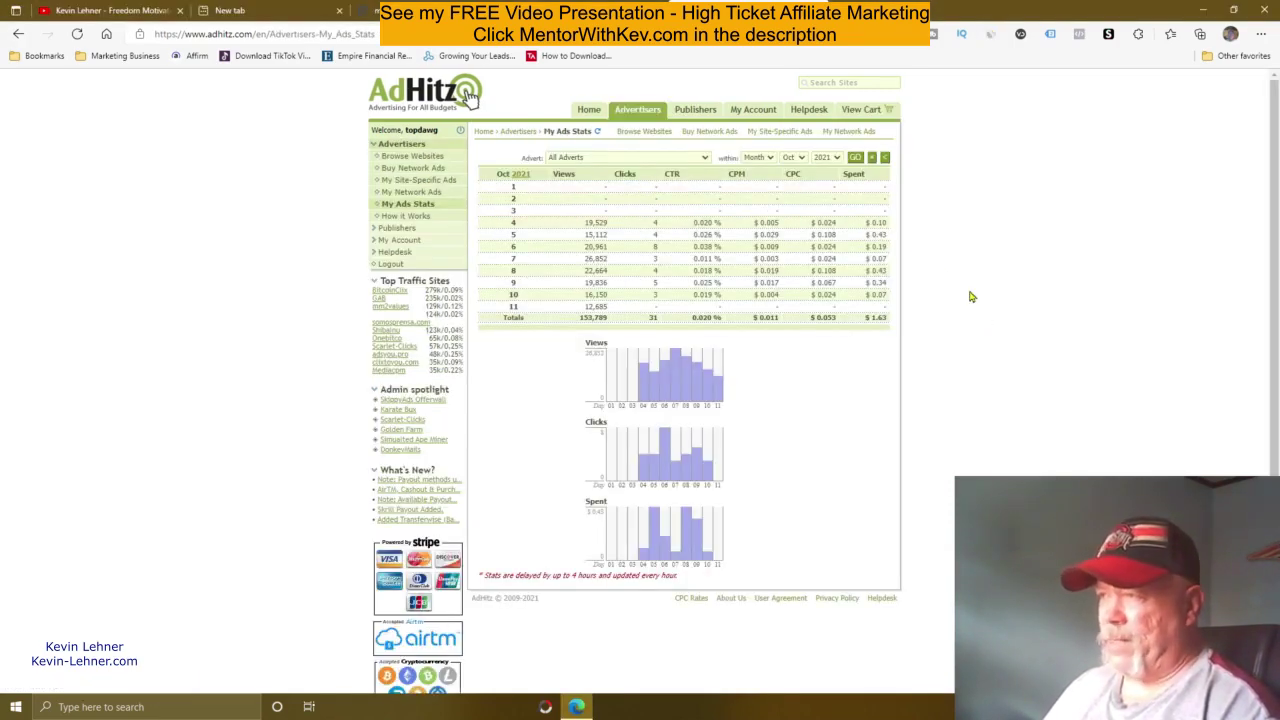
left_click(705, 158)
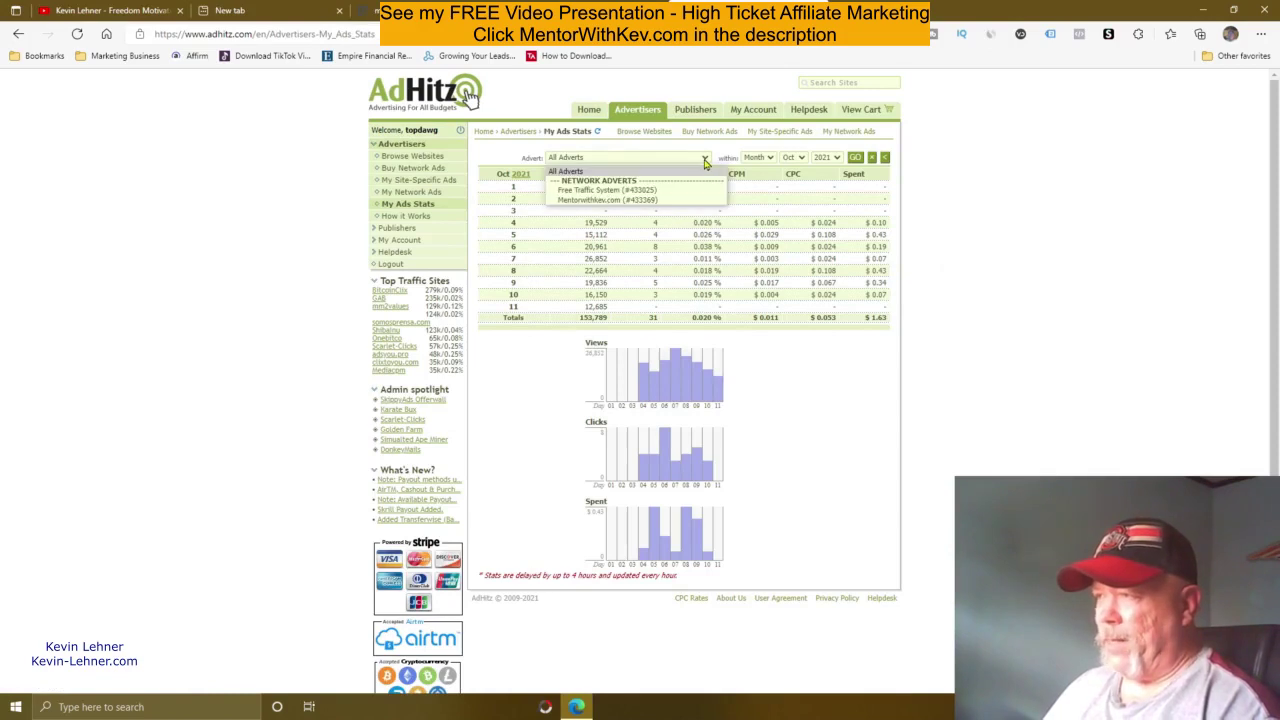
left_click(598, 205)
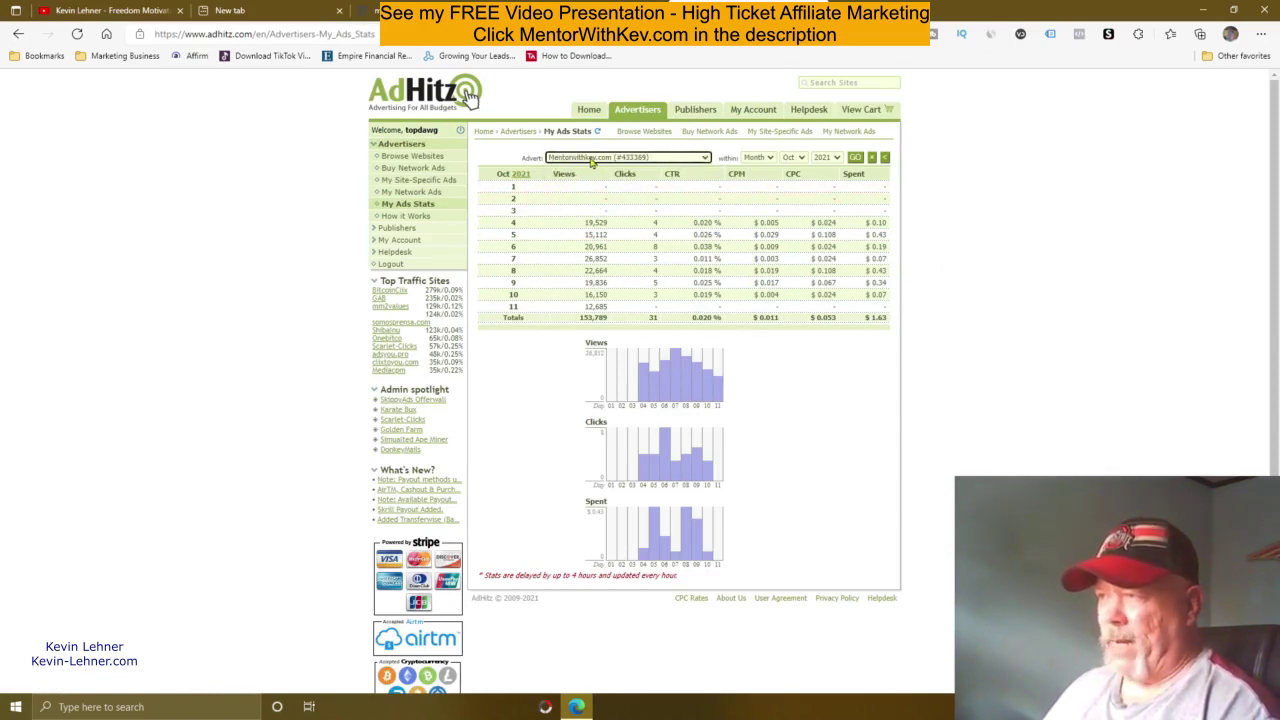